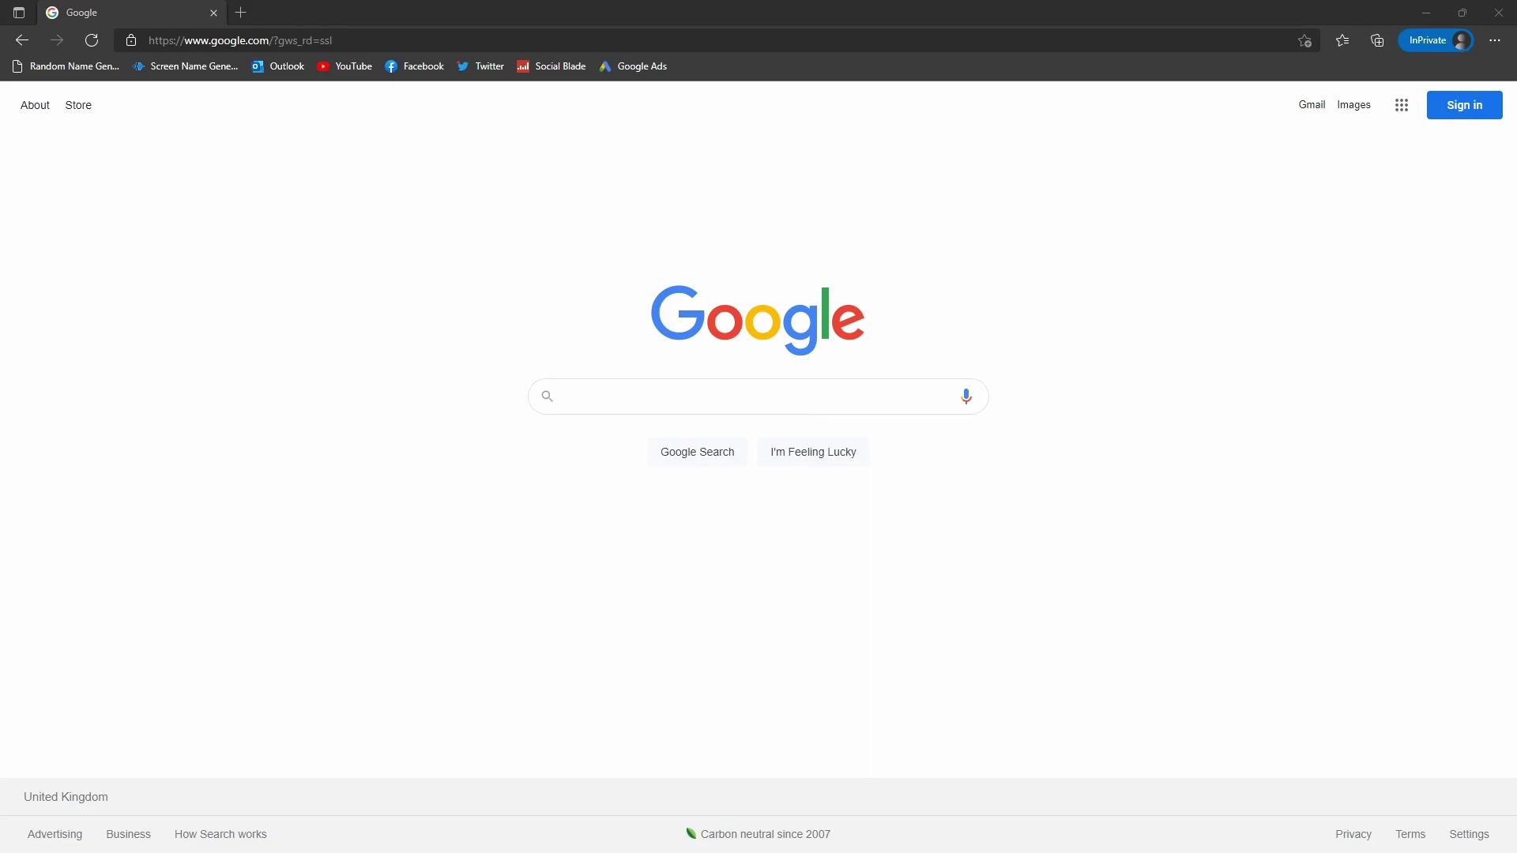
Search Google for "company name generator" and open the Namelix business name generator from the results
click(670, 396)
right_click(672, 396)
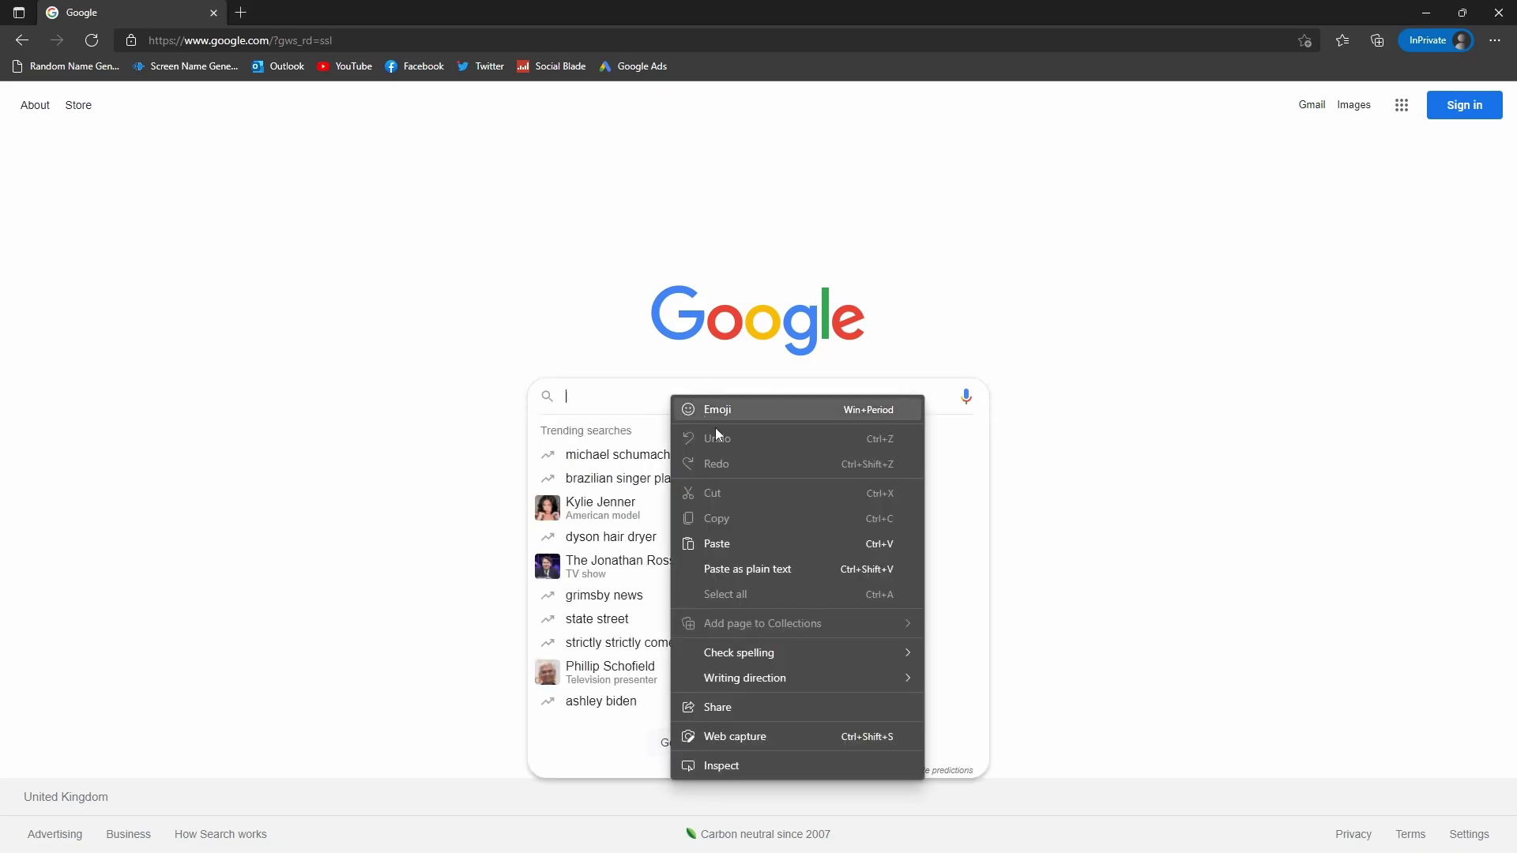
click(751, 544)
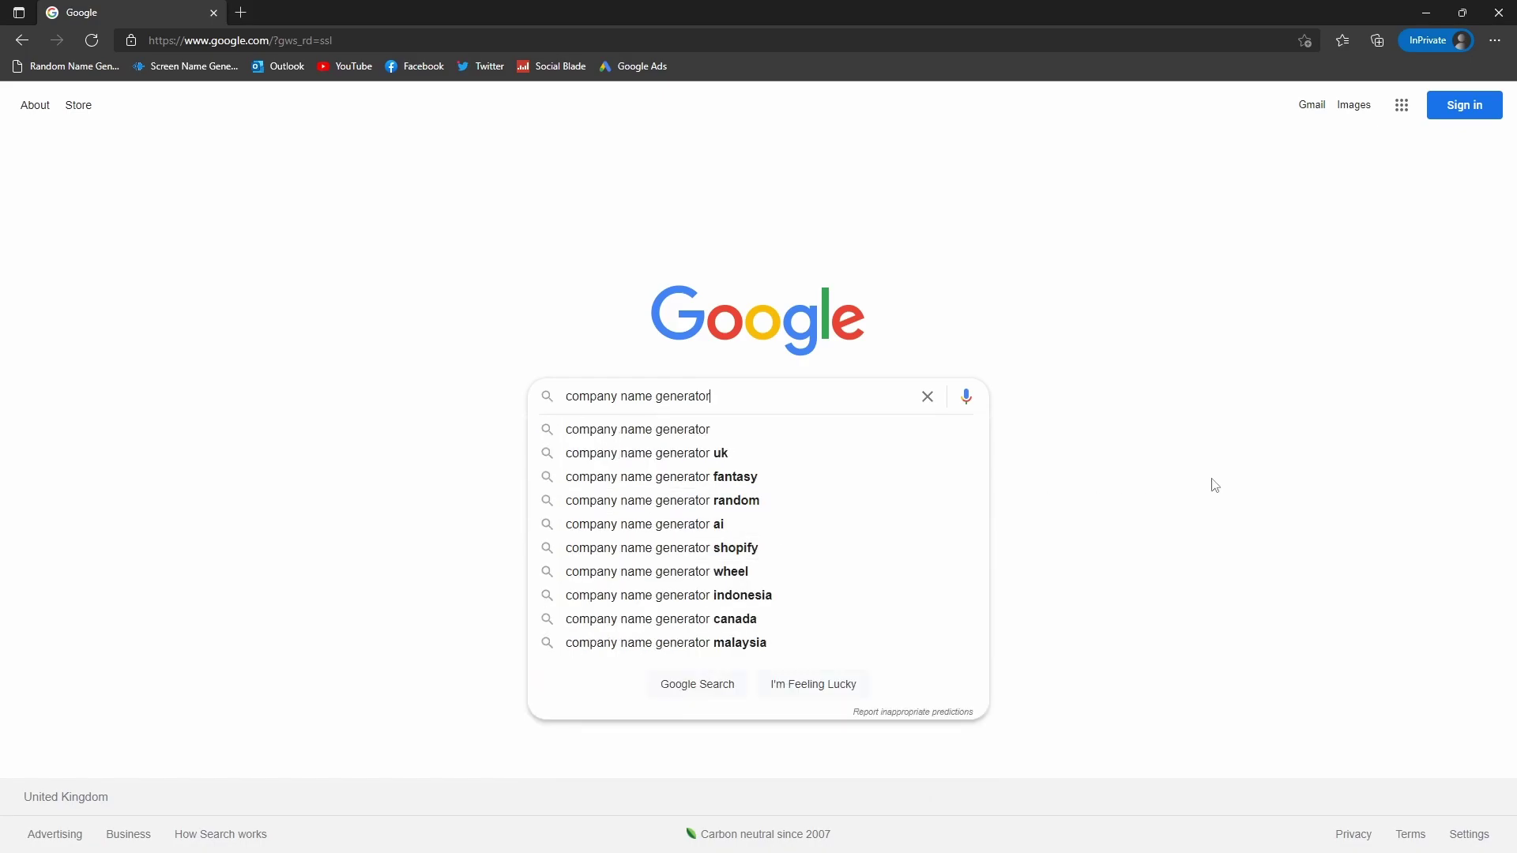
key(Return)
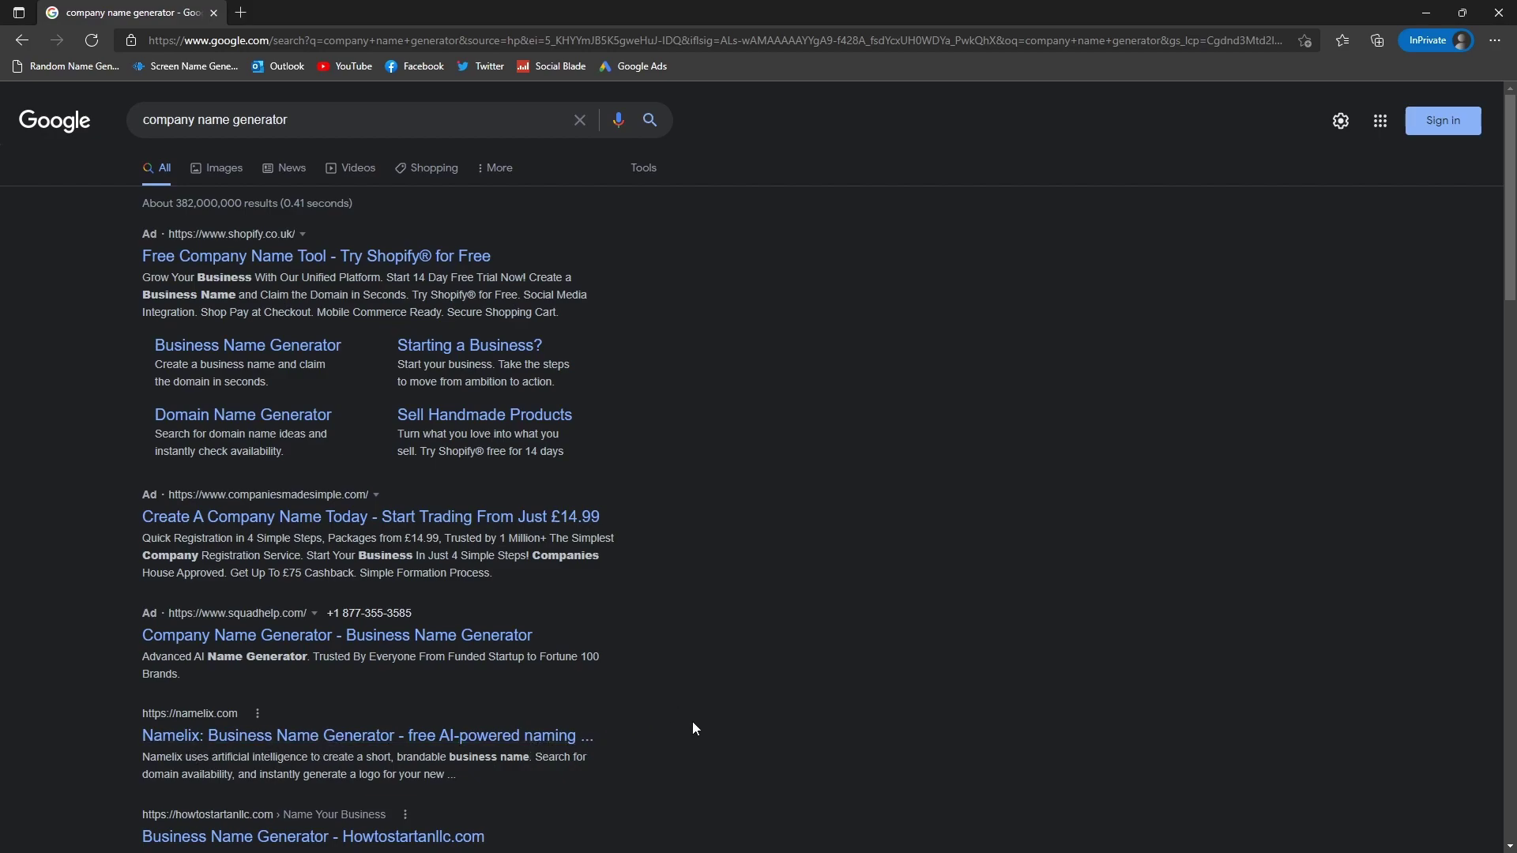
scroll(695, 719, down, 2)
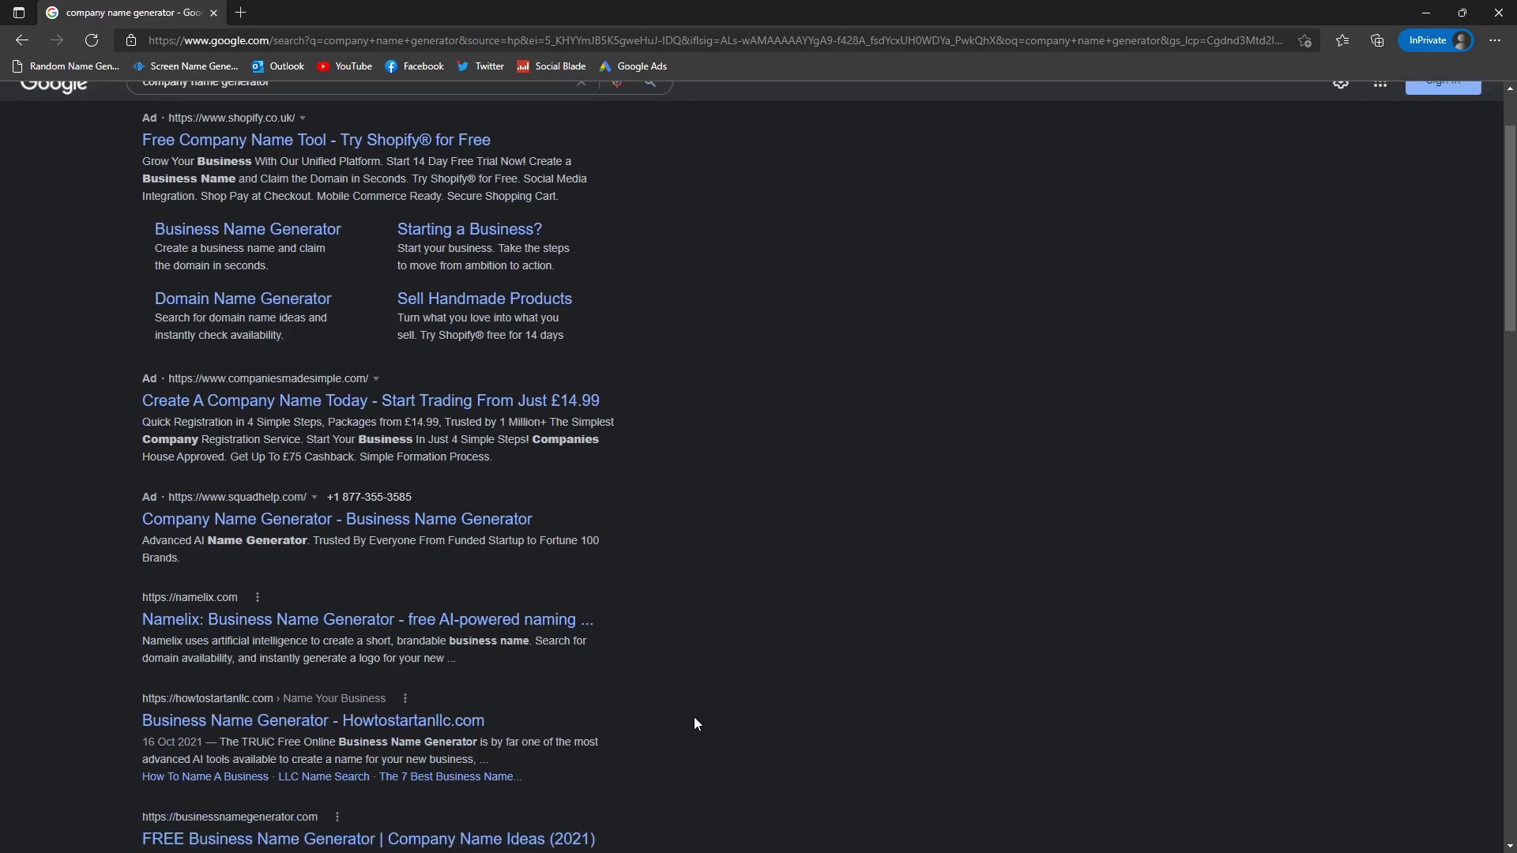
click(353, 624)
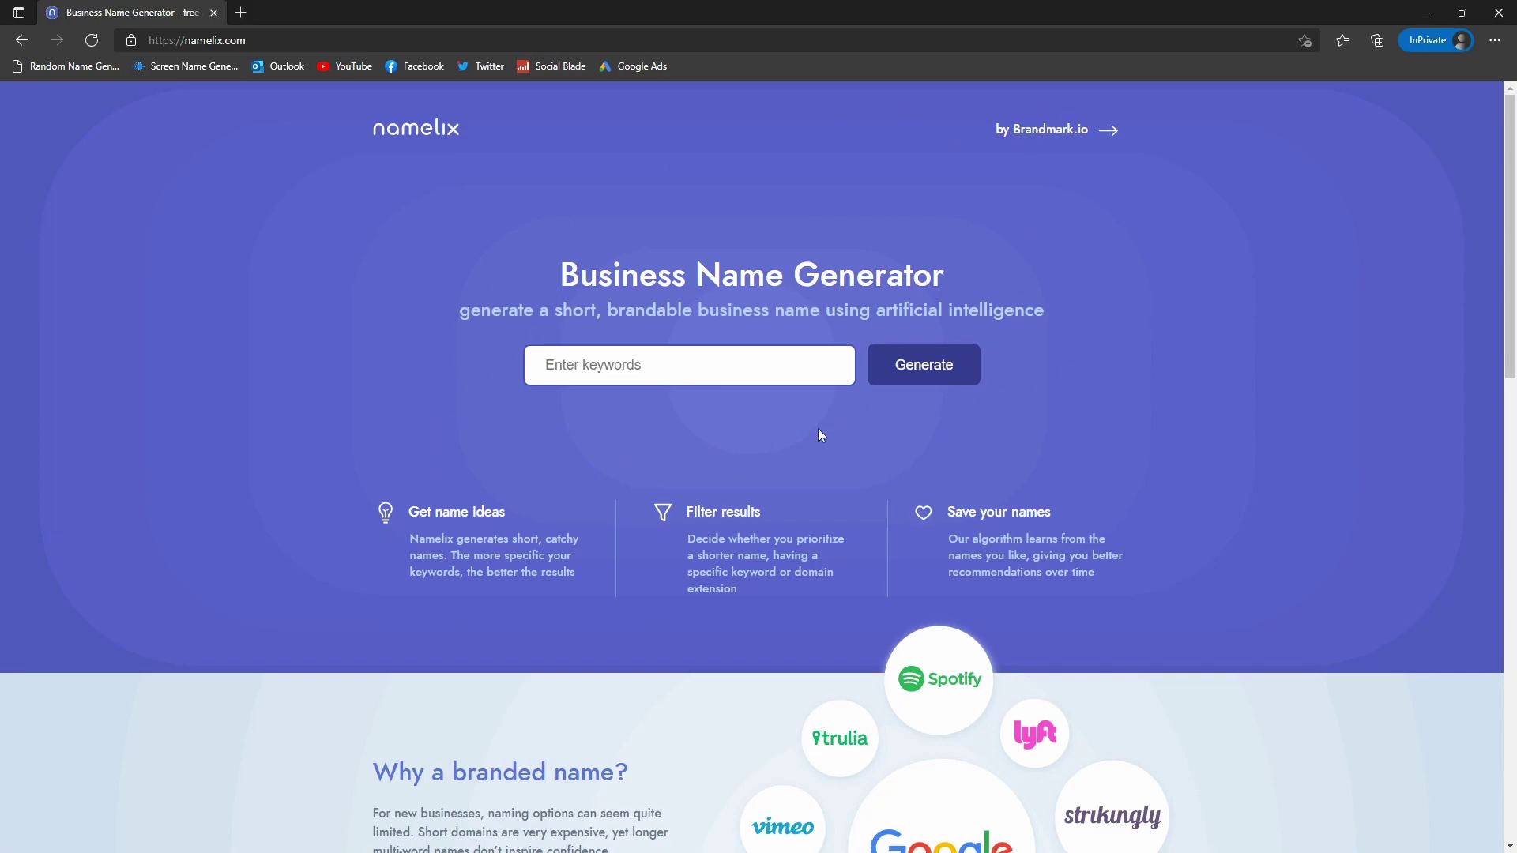
Enter "resale" as the keyword in Namelix and start generating business names
click(598, 366)
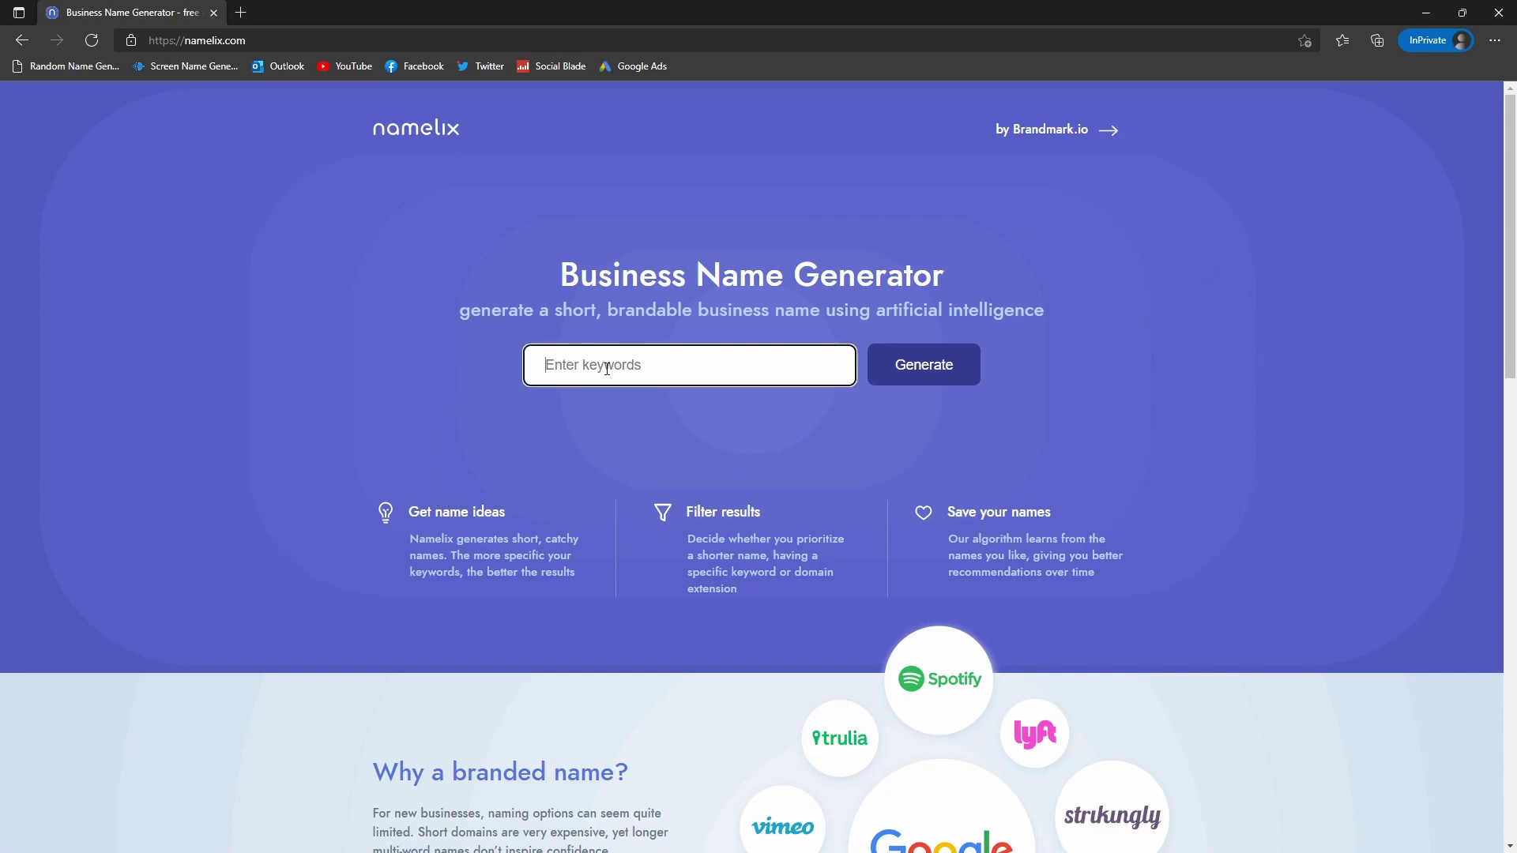
text(resale)
click(920, 362)
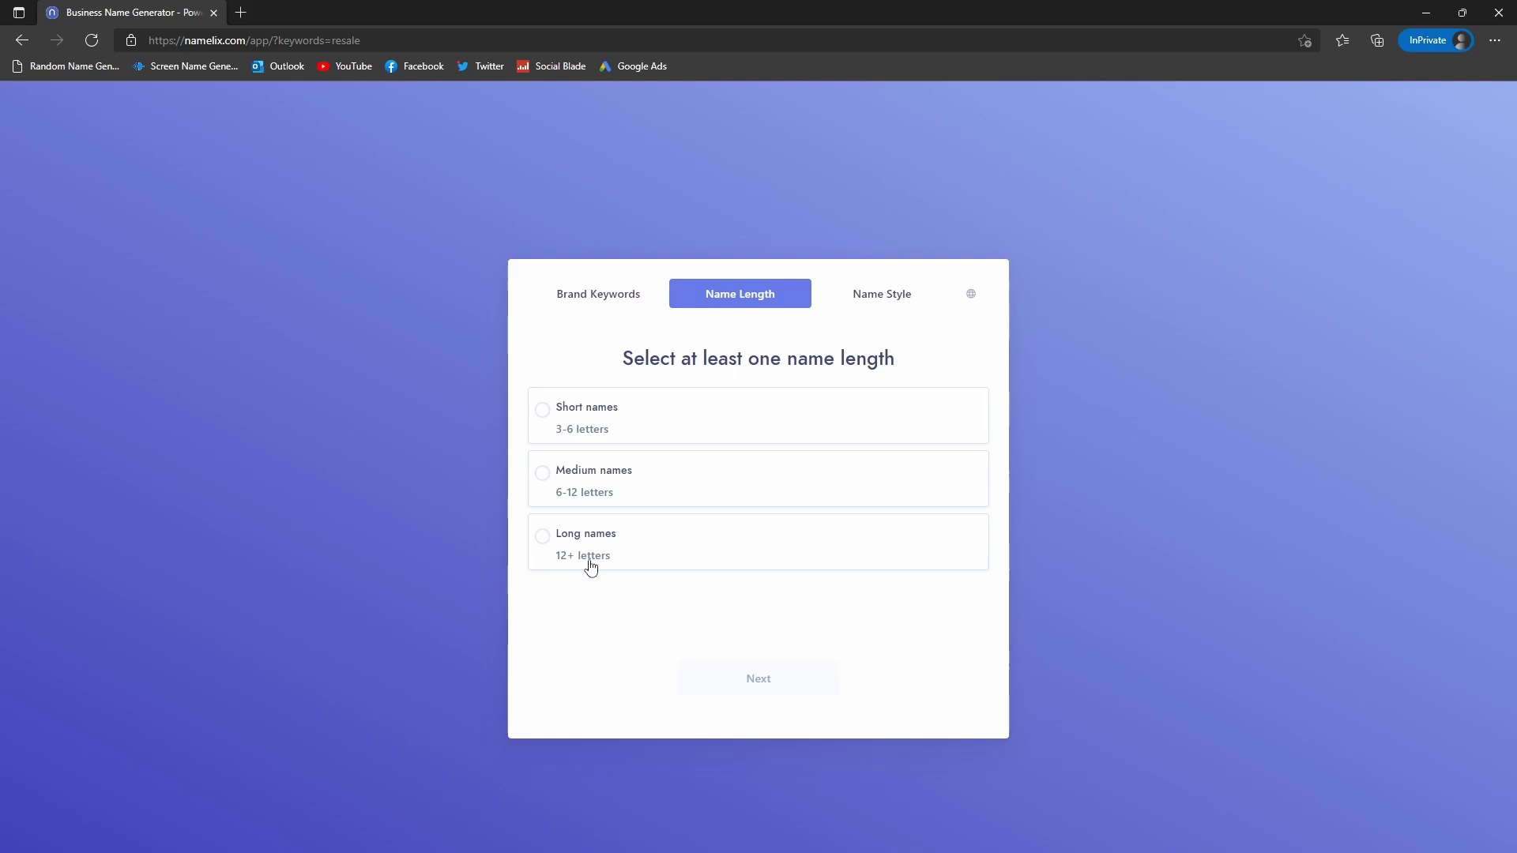
Choose medium names of 6-12 letters and the brandable names style, and generate the name ideas
click(543, 473)
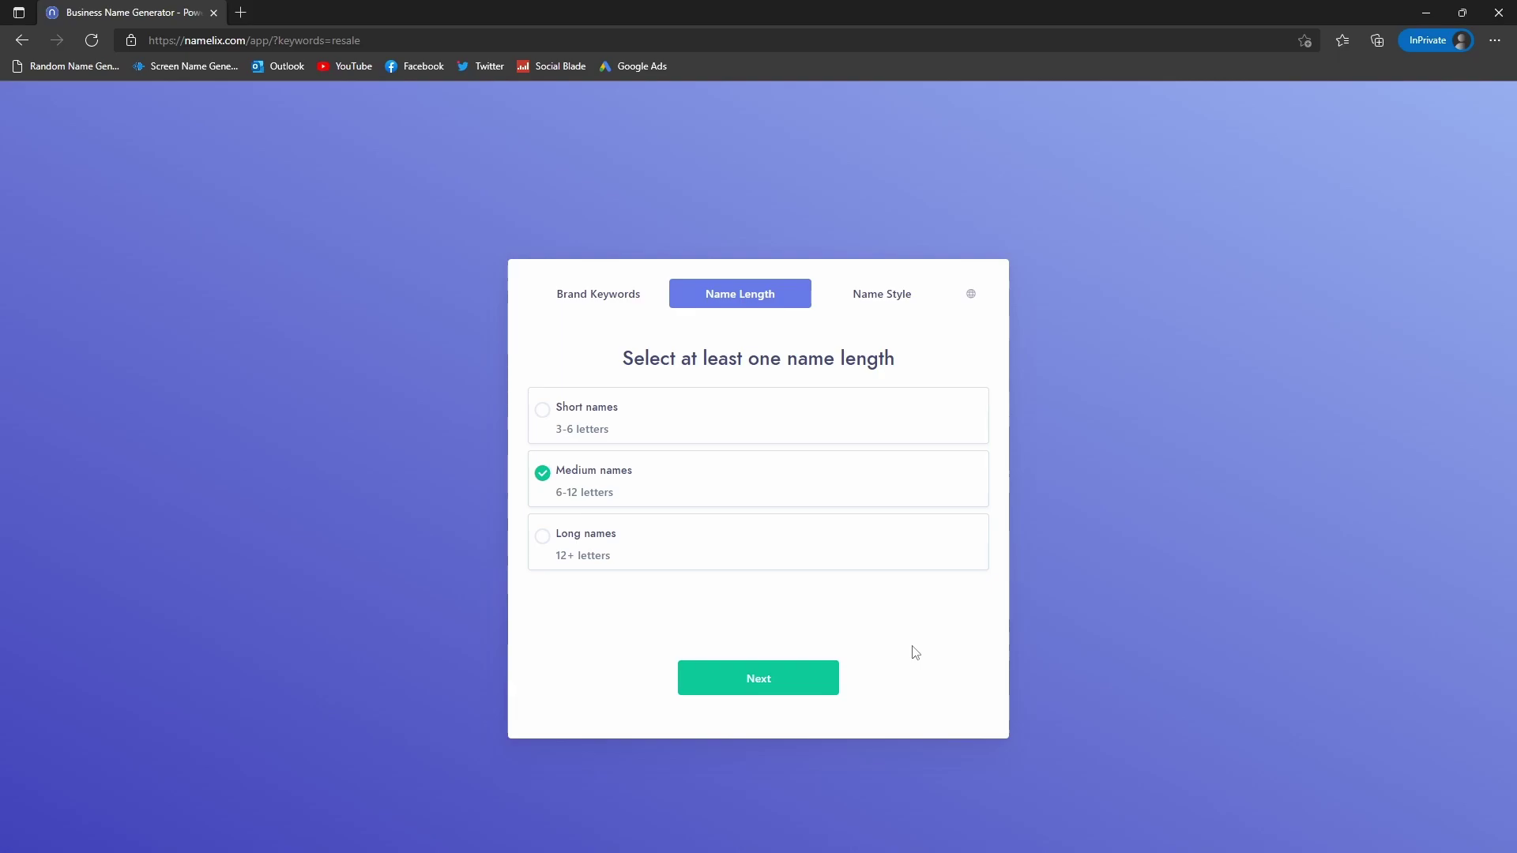
click(889, 300)
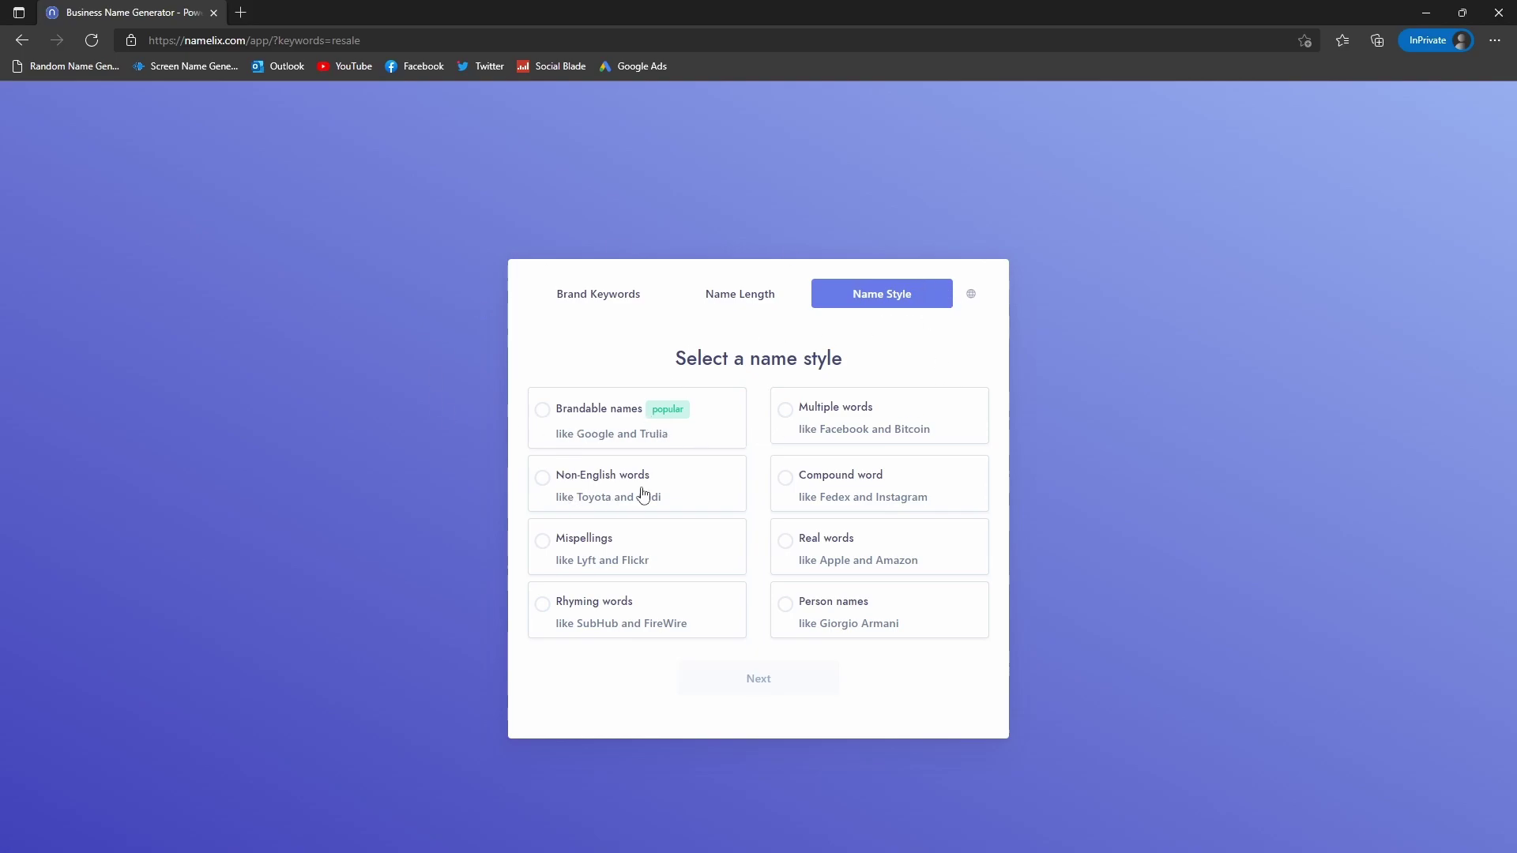
click(542, 416)
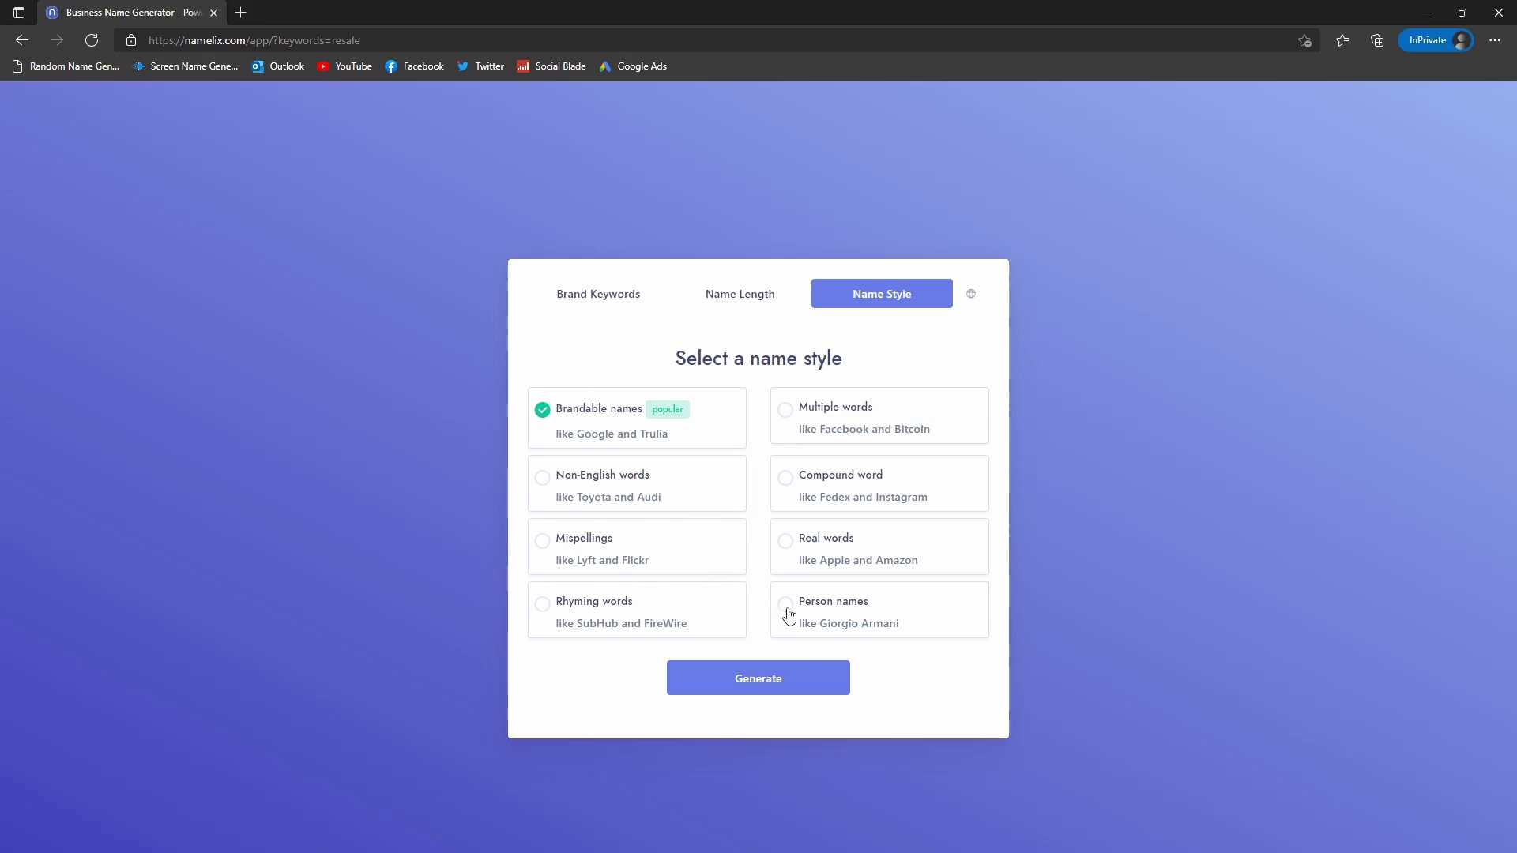
click(787, 554)
click(546, 413)
click(769, 687)
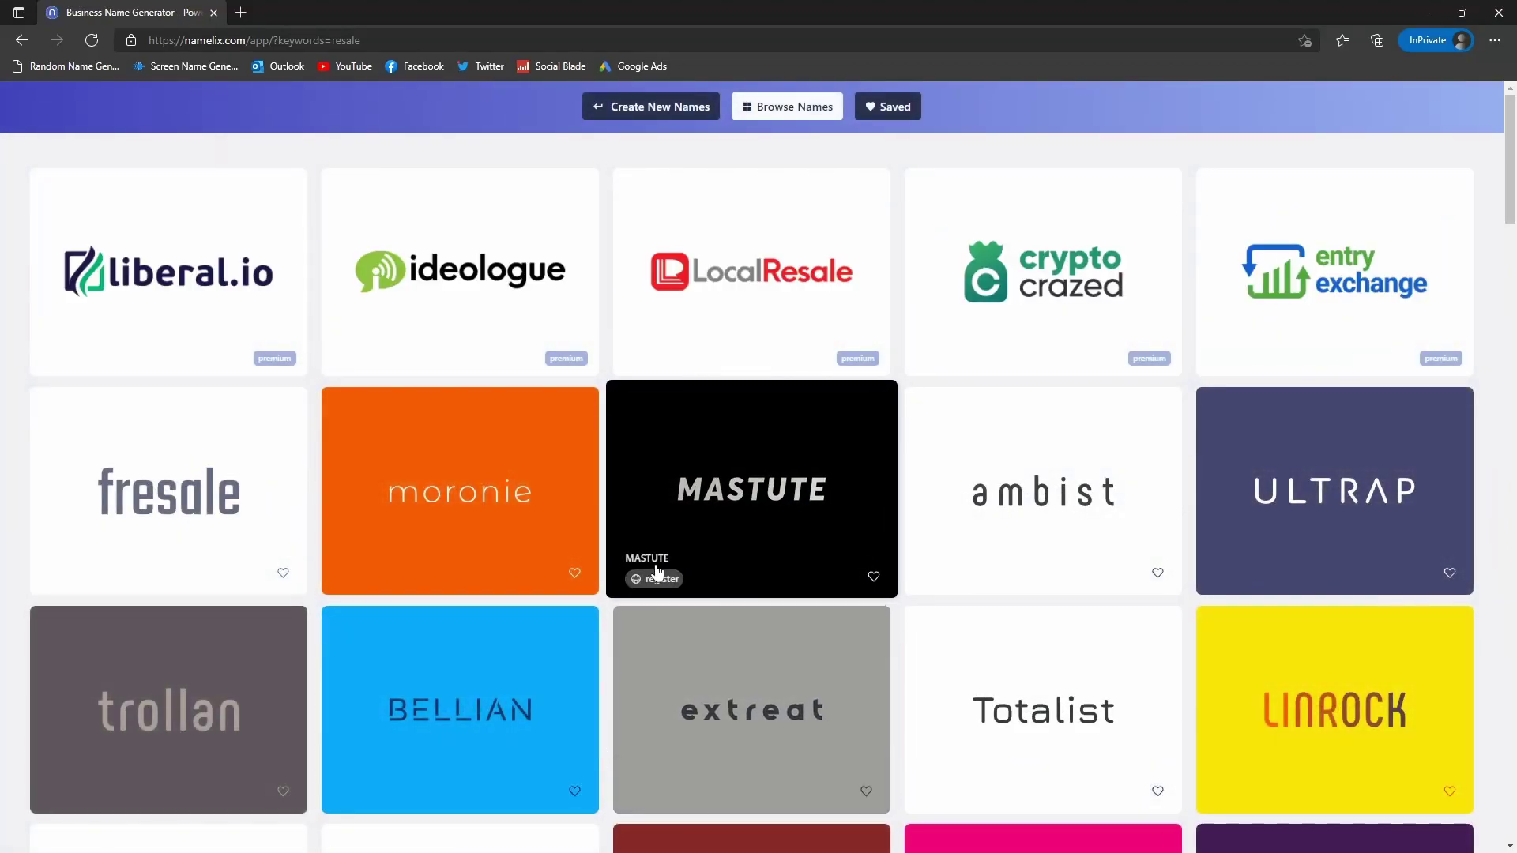
Browse the generated business names and logo ideas for a suitable resale company name
scroll(623, 562, down, 4)
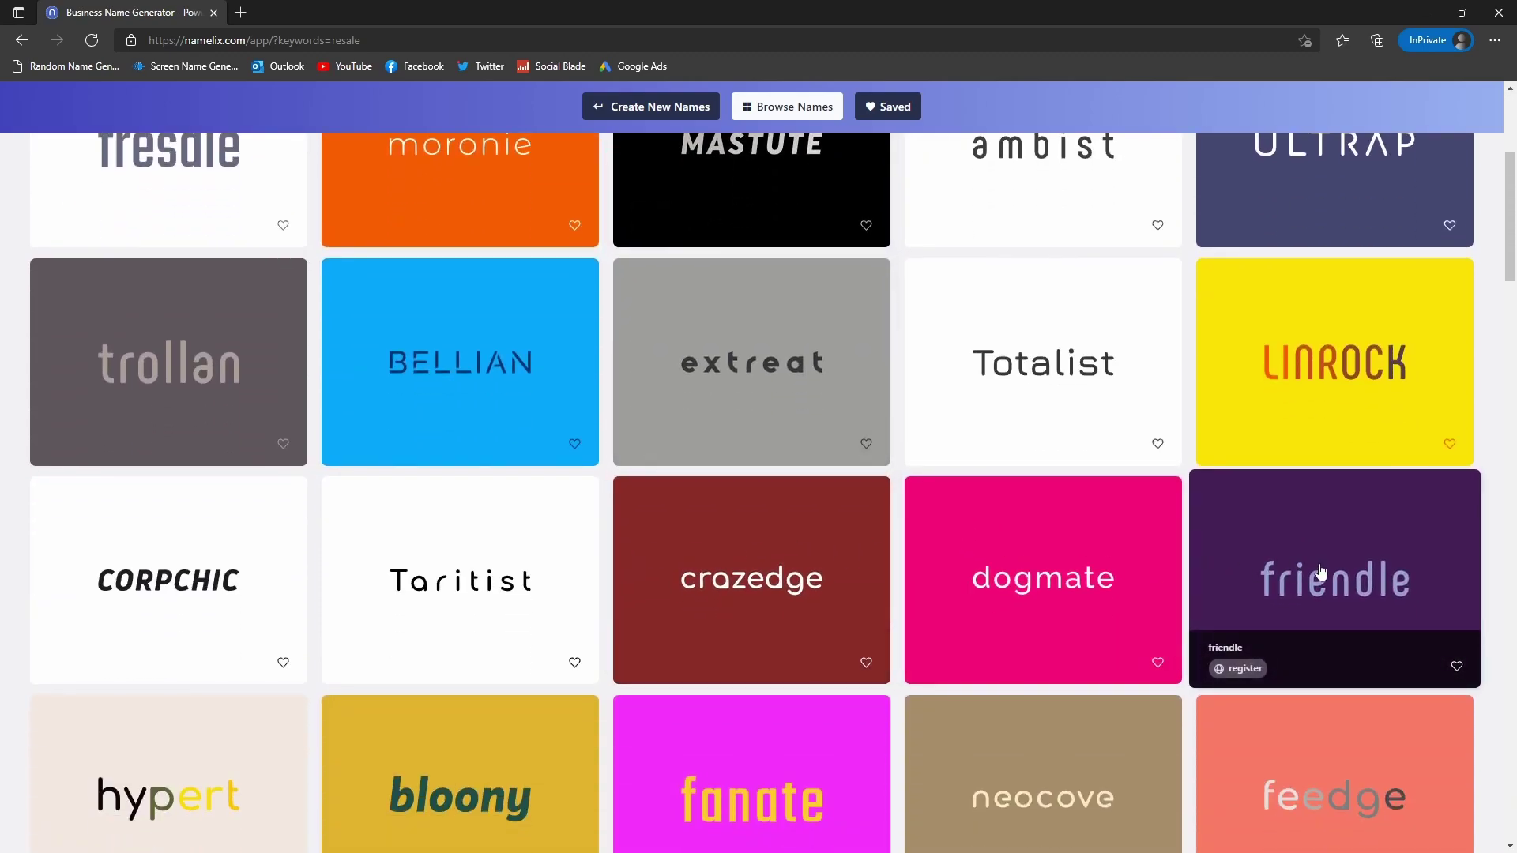
scroll(1503, 480, down, 3)
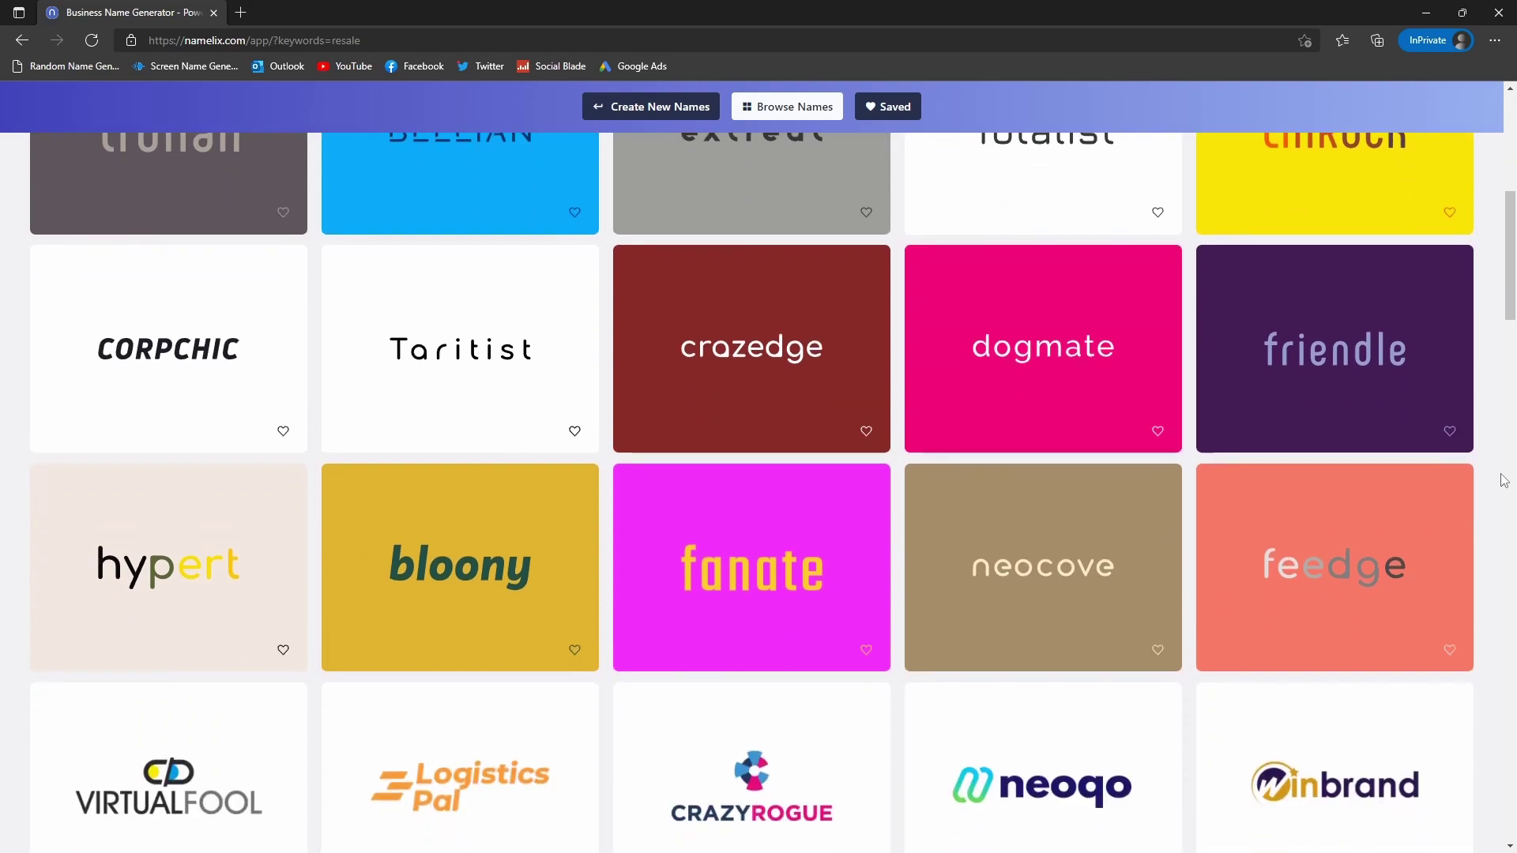
scroll(1504, 480, down, 4)
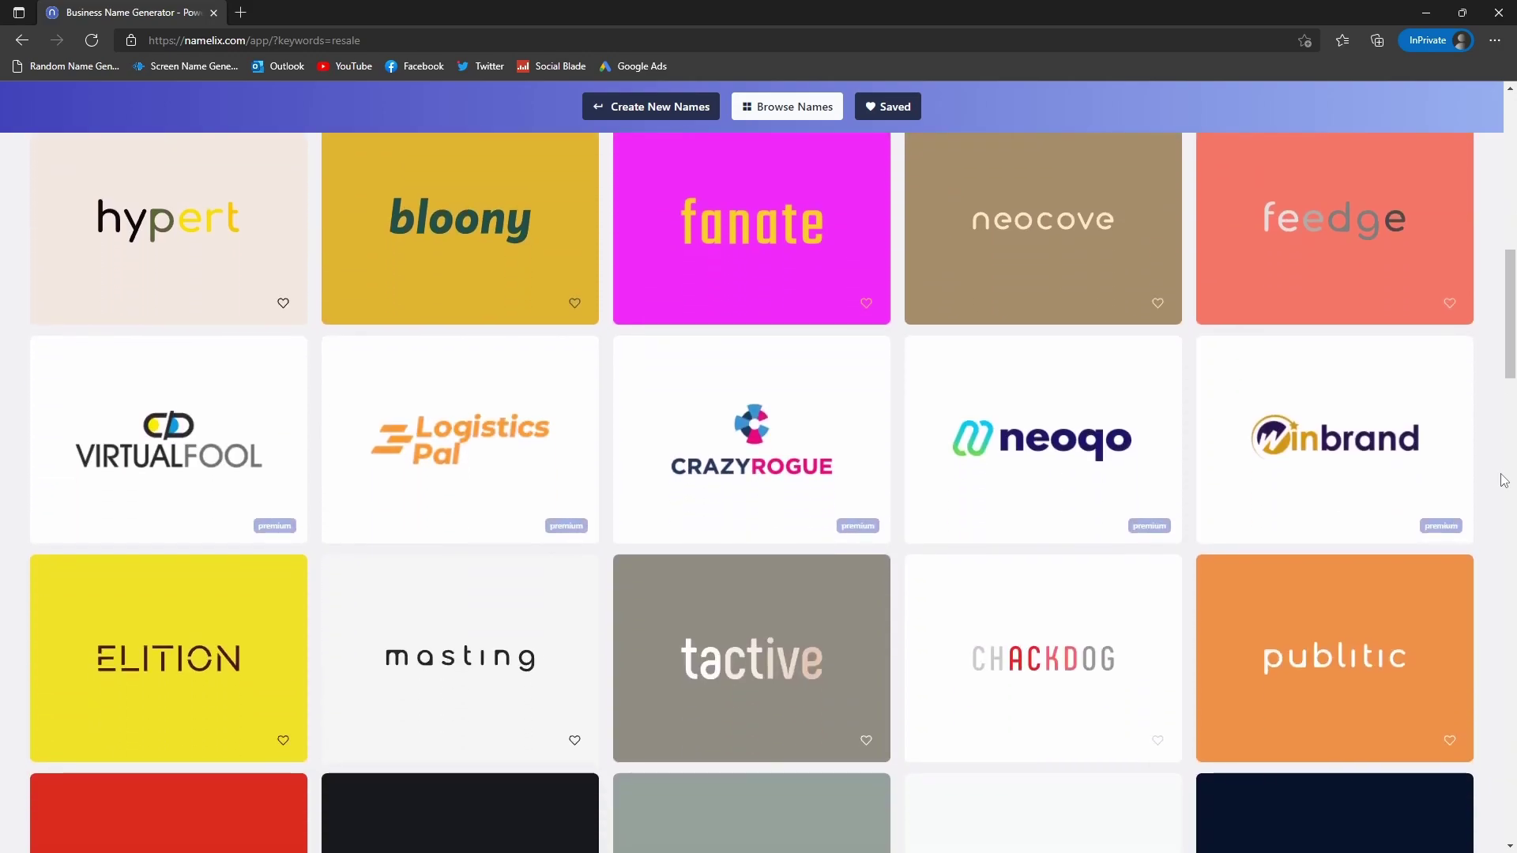
scroll(1503, 480, down, 5)
scroll(1504, 481, down, 3)
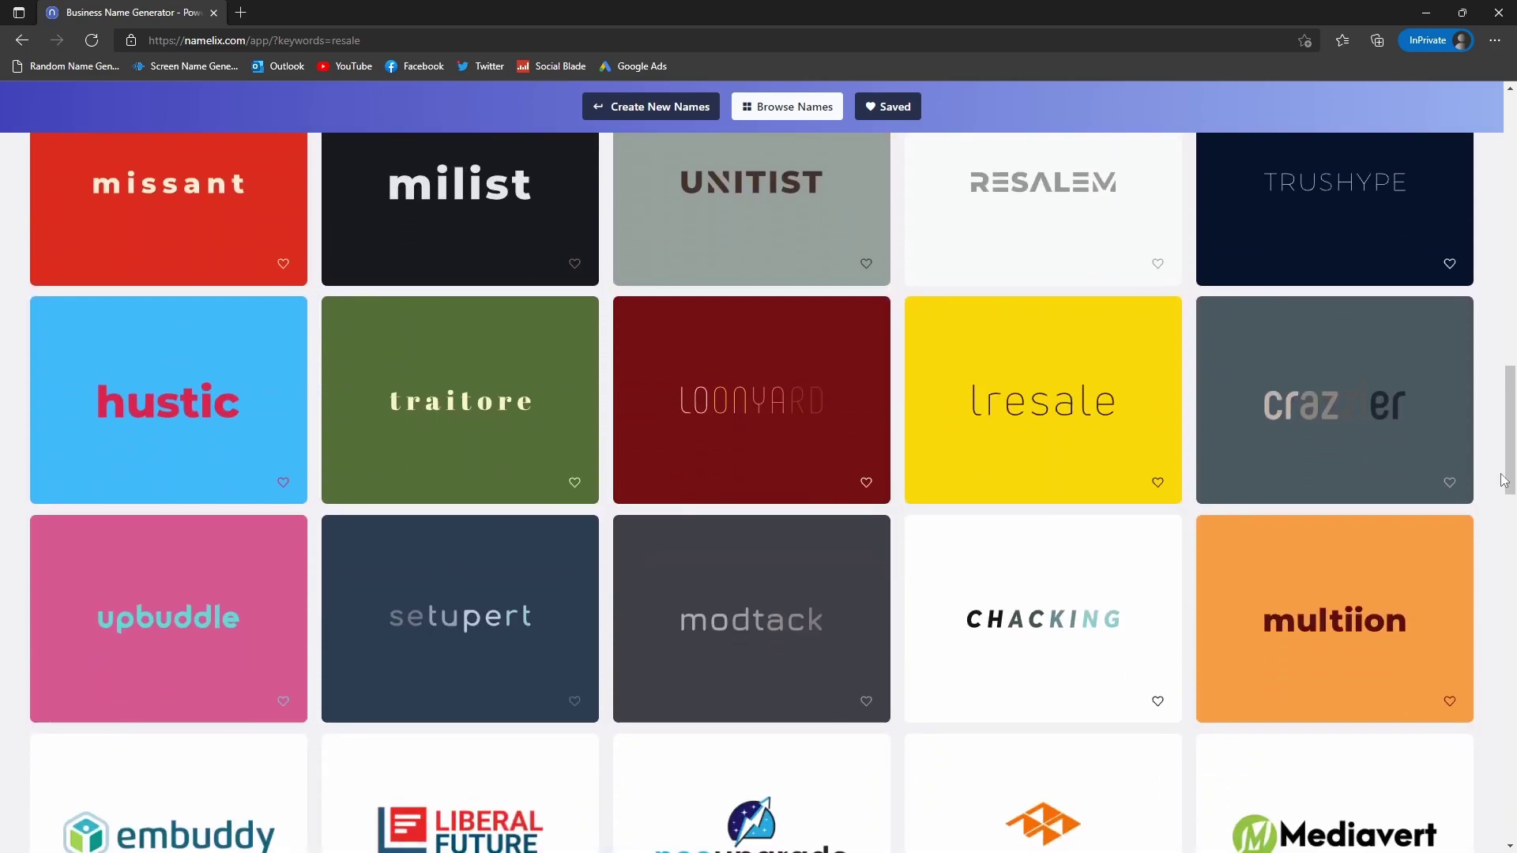
scroll(1504, 481, up, 10)
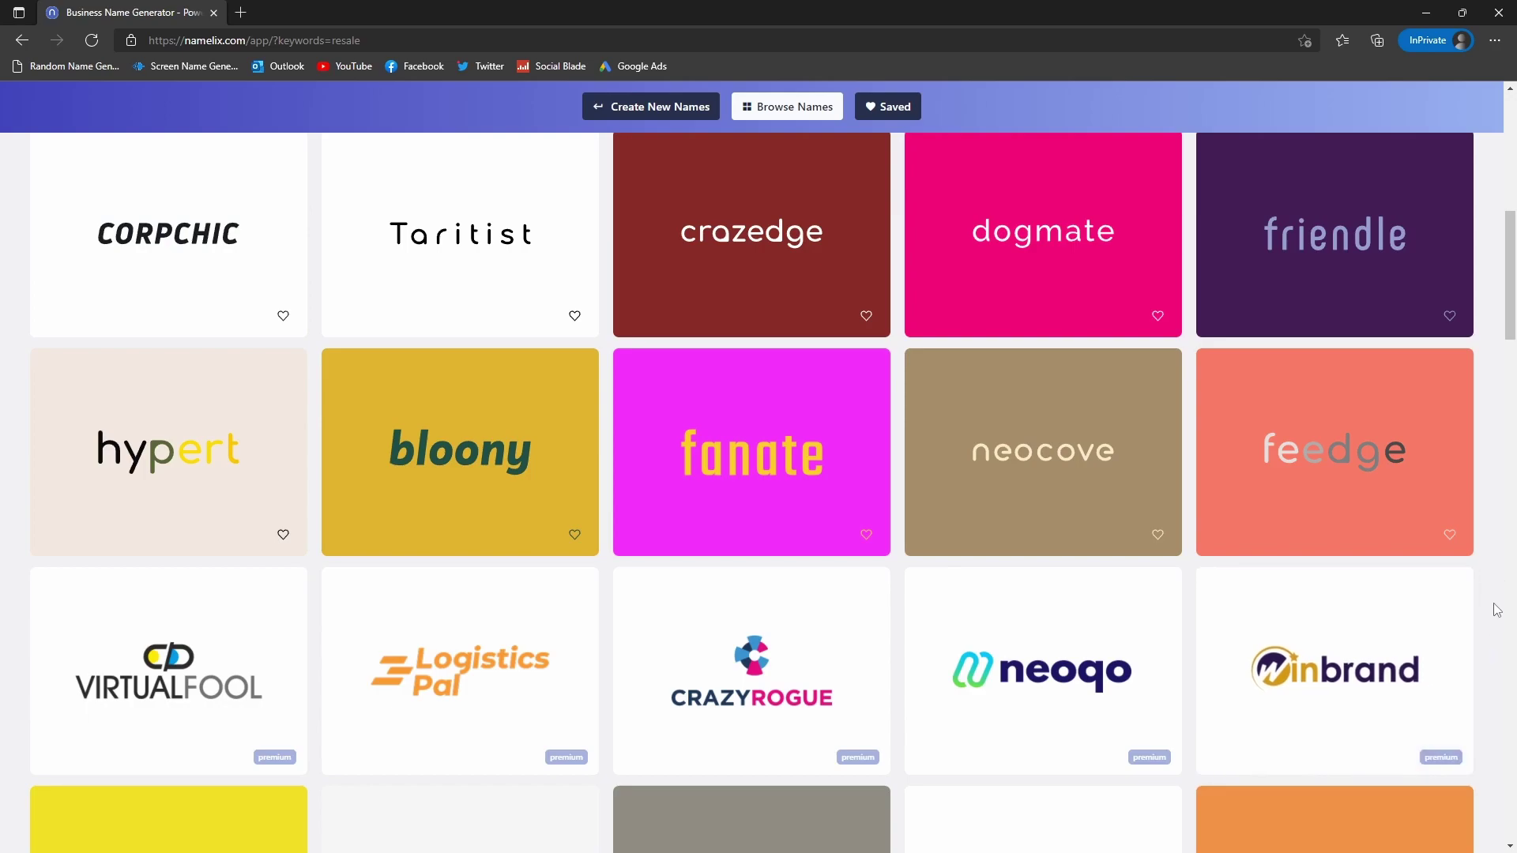
scroll(1496, 610, down, 5)
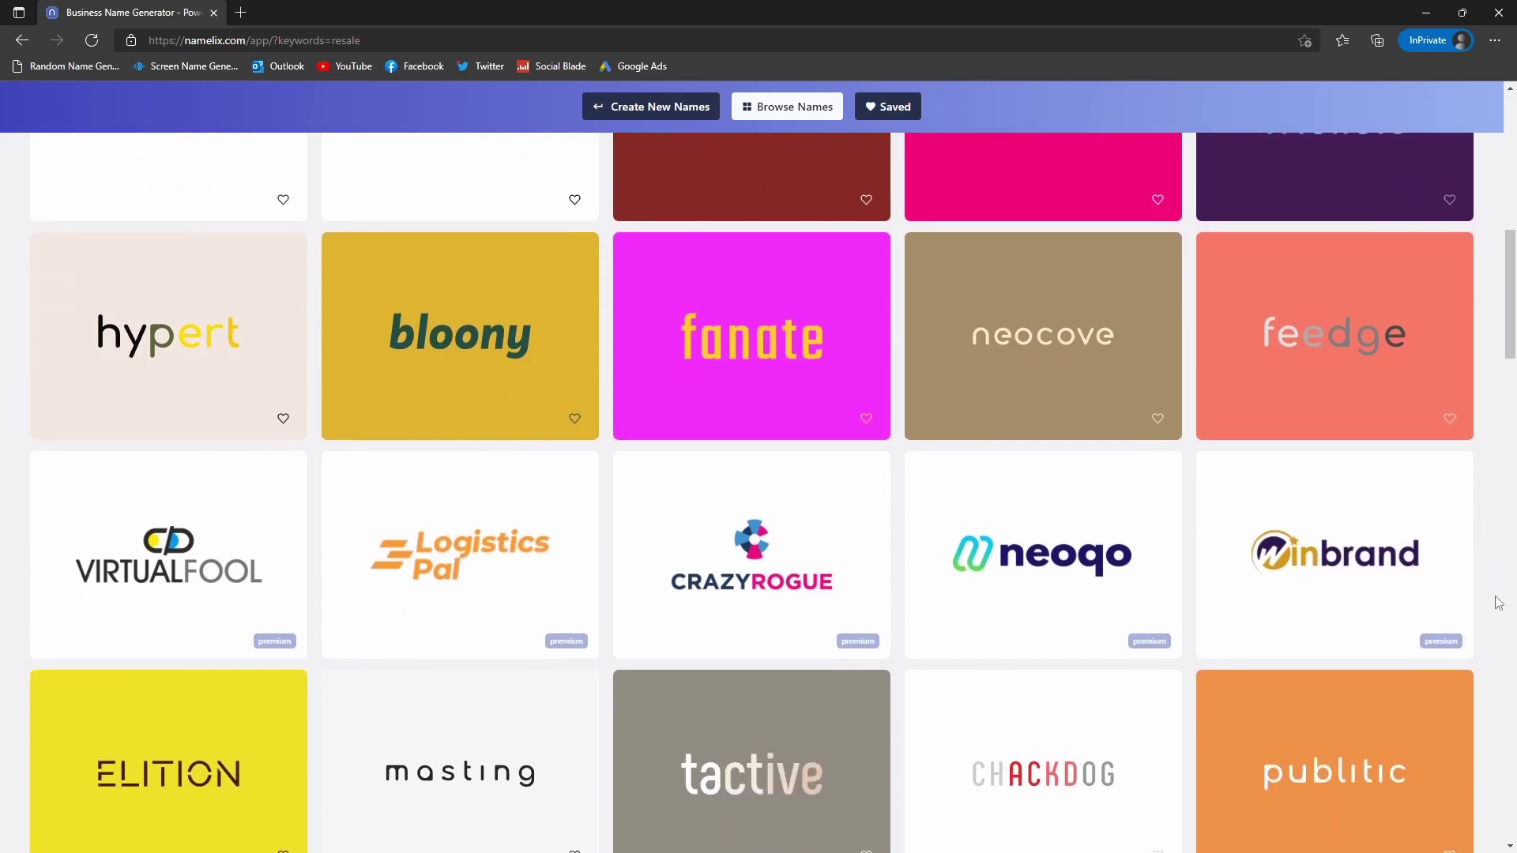
scroll(1499, 603, up, 1)
scroll(1499, 603, down, 1)
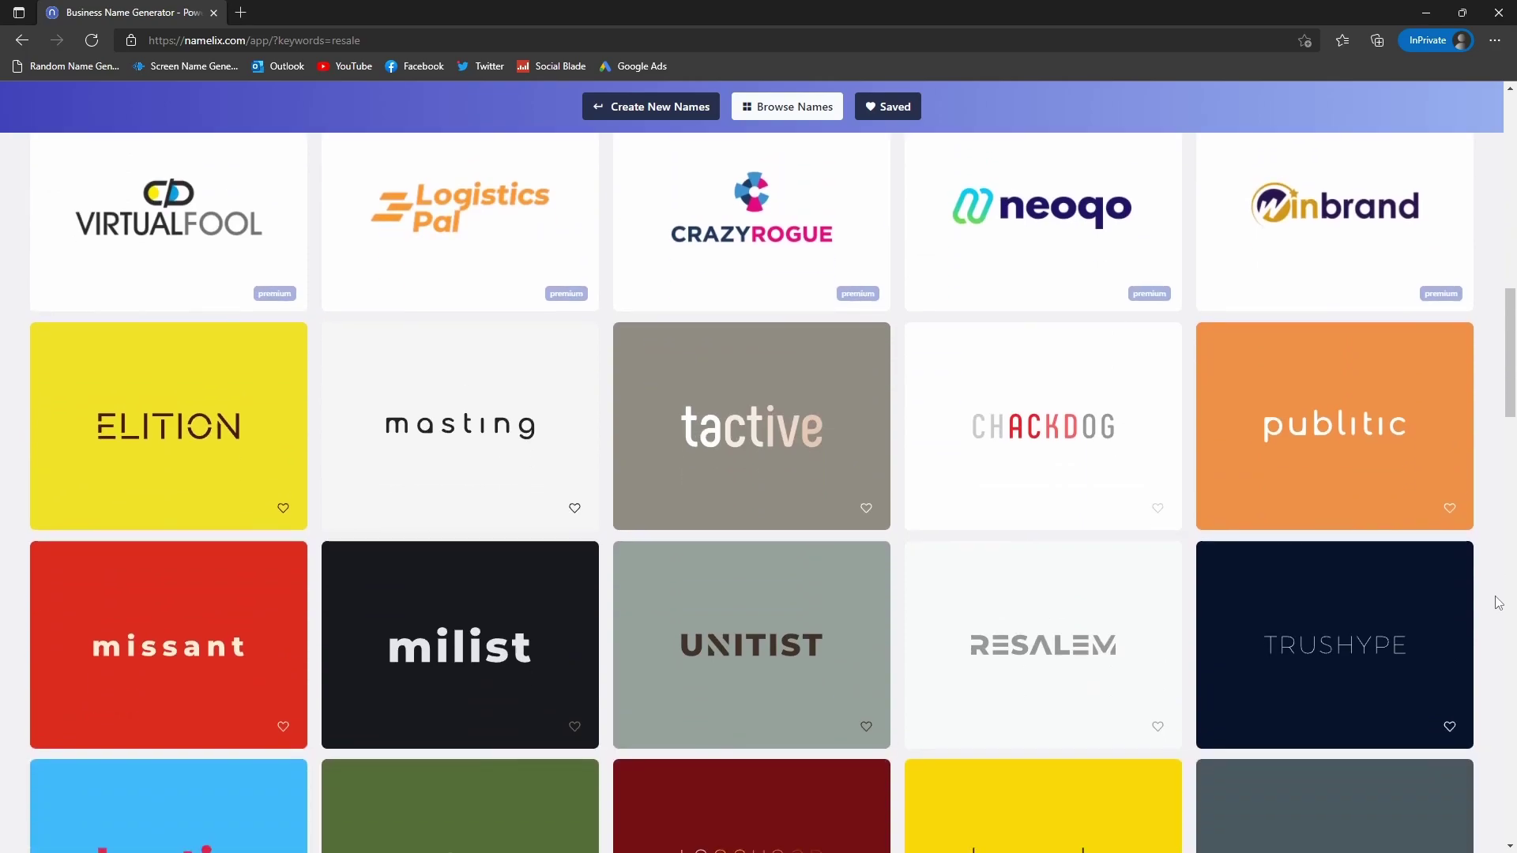
scroll(1499, 603, down, 3)
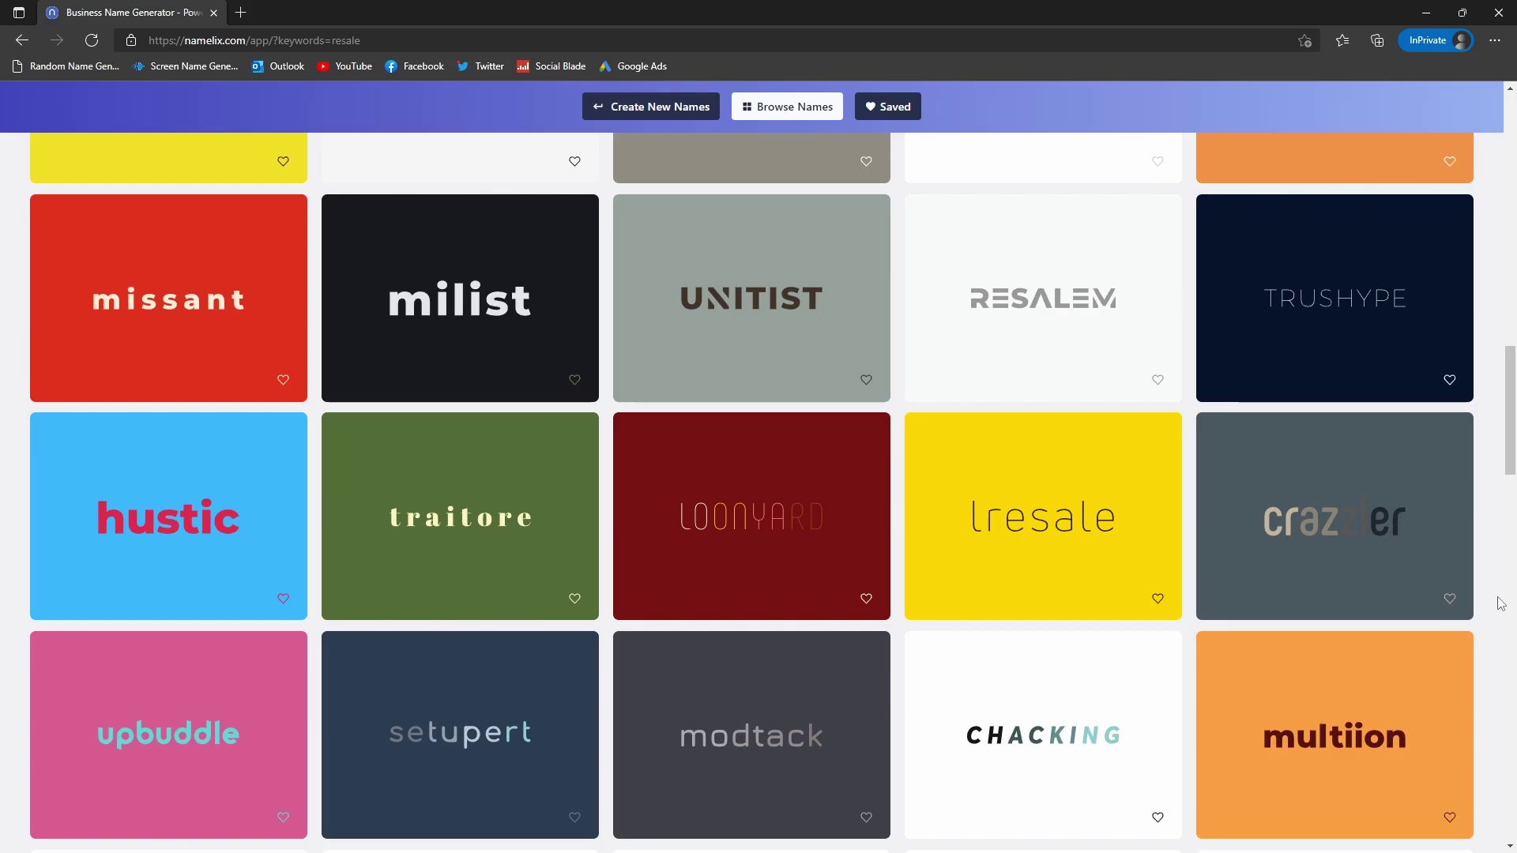
scroll(1502, 599, down, 8)
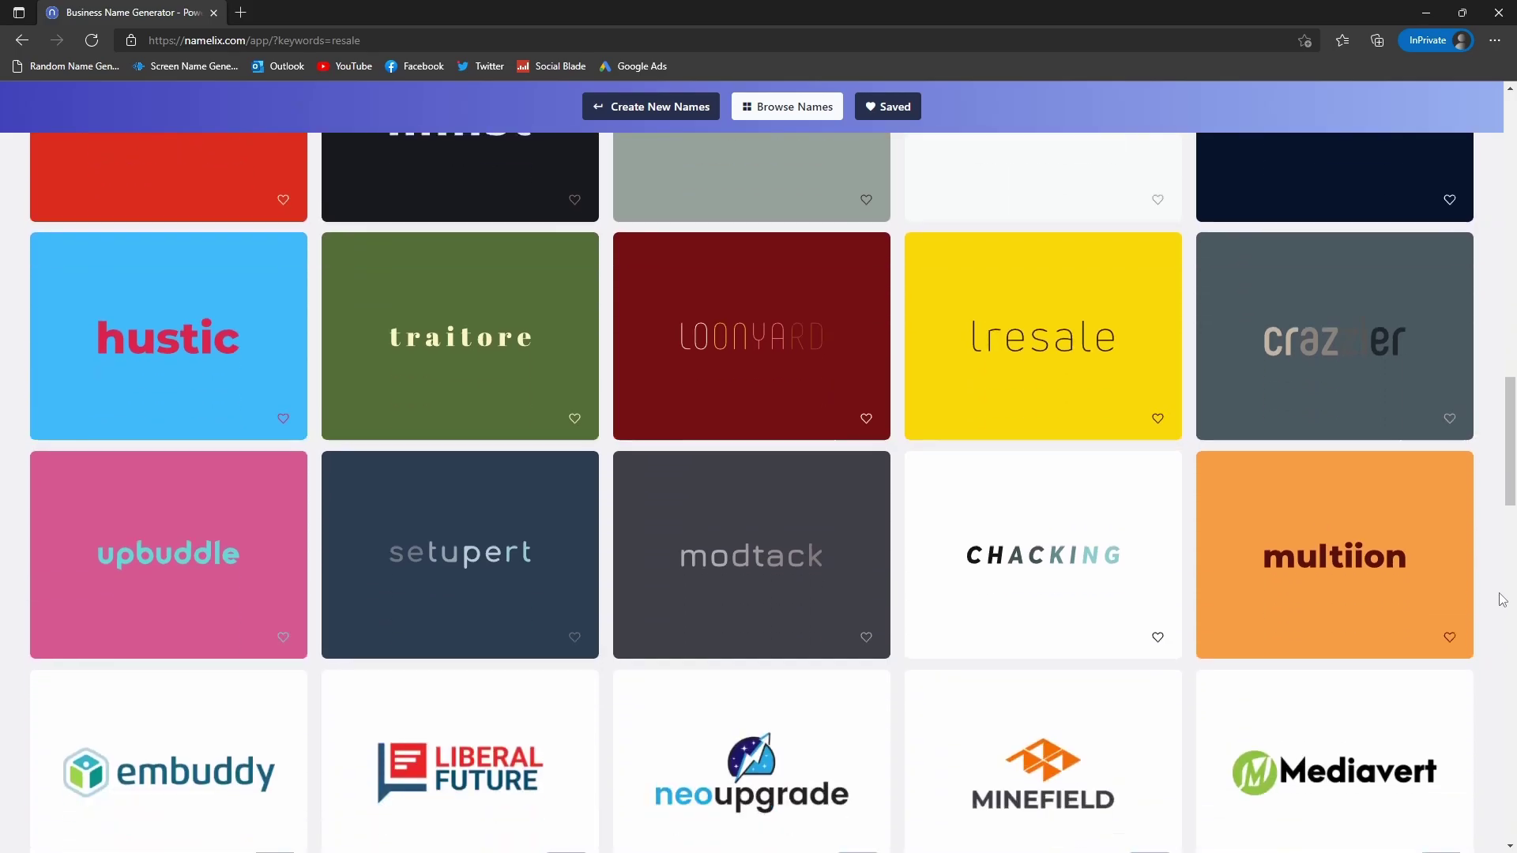
scroll(1501, 600, down, 2)
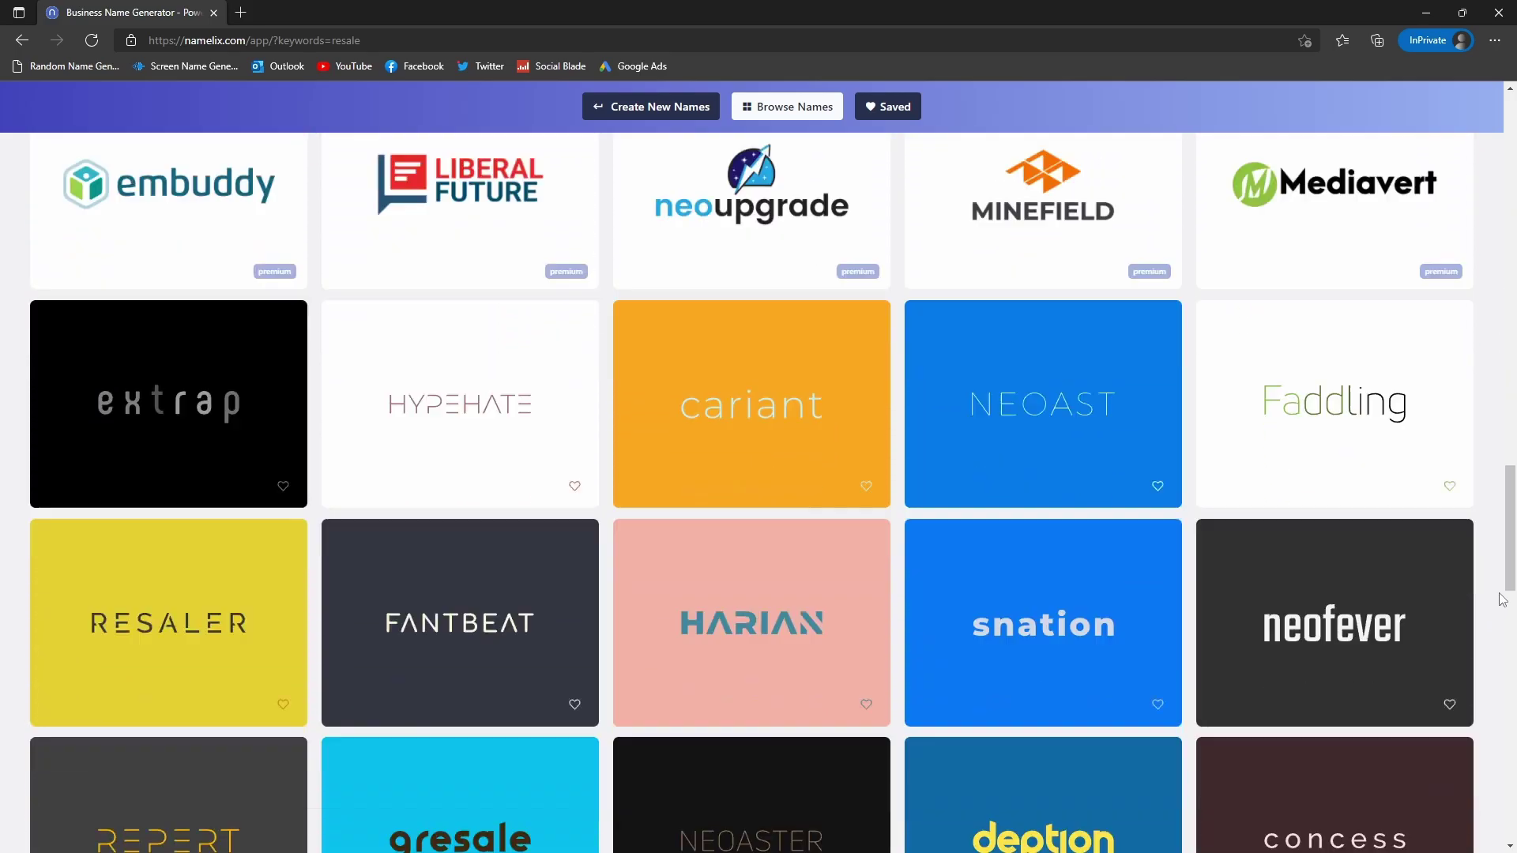
scroll(1502, 600, down, 1)
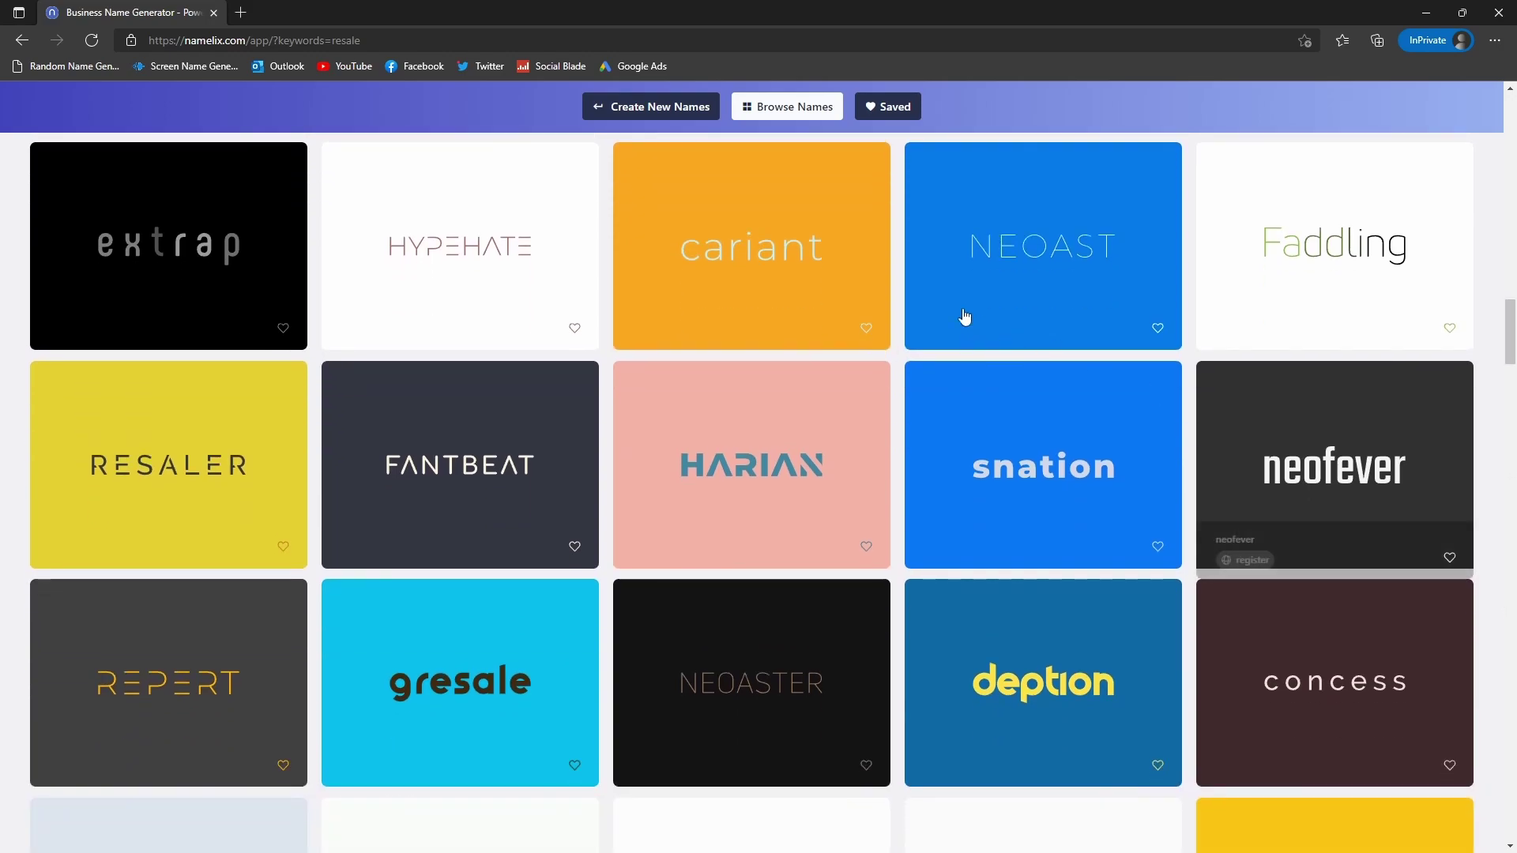
Generate a new batch of names with the same "resale" brand keyword and look through the suggestions
click(666, 105)
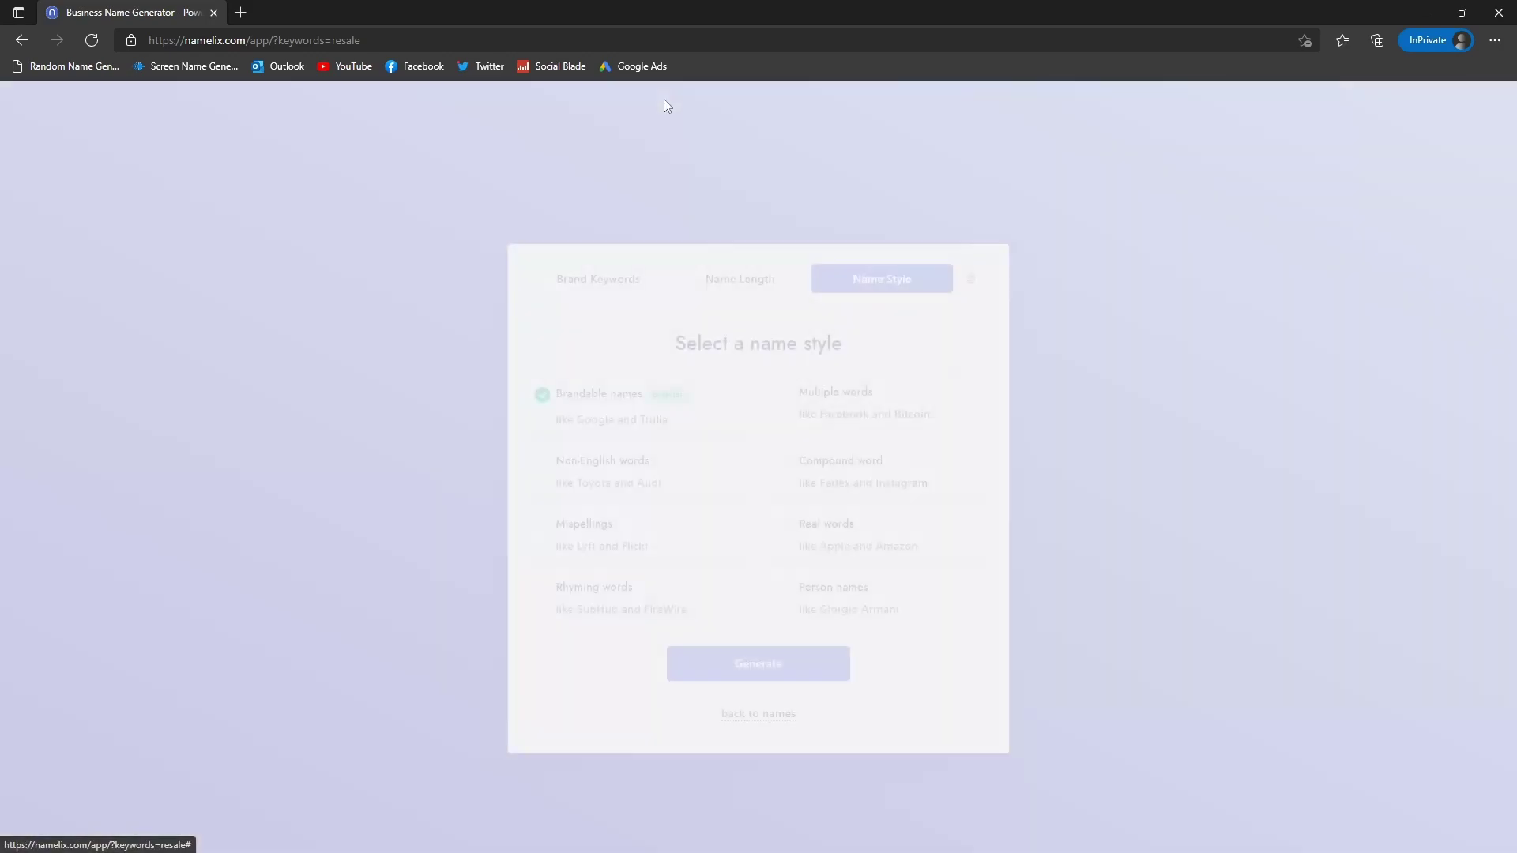
click(604, 288)
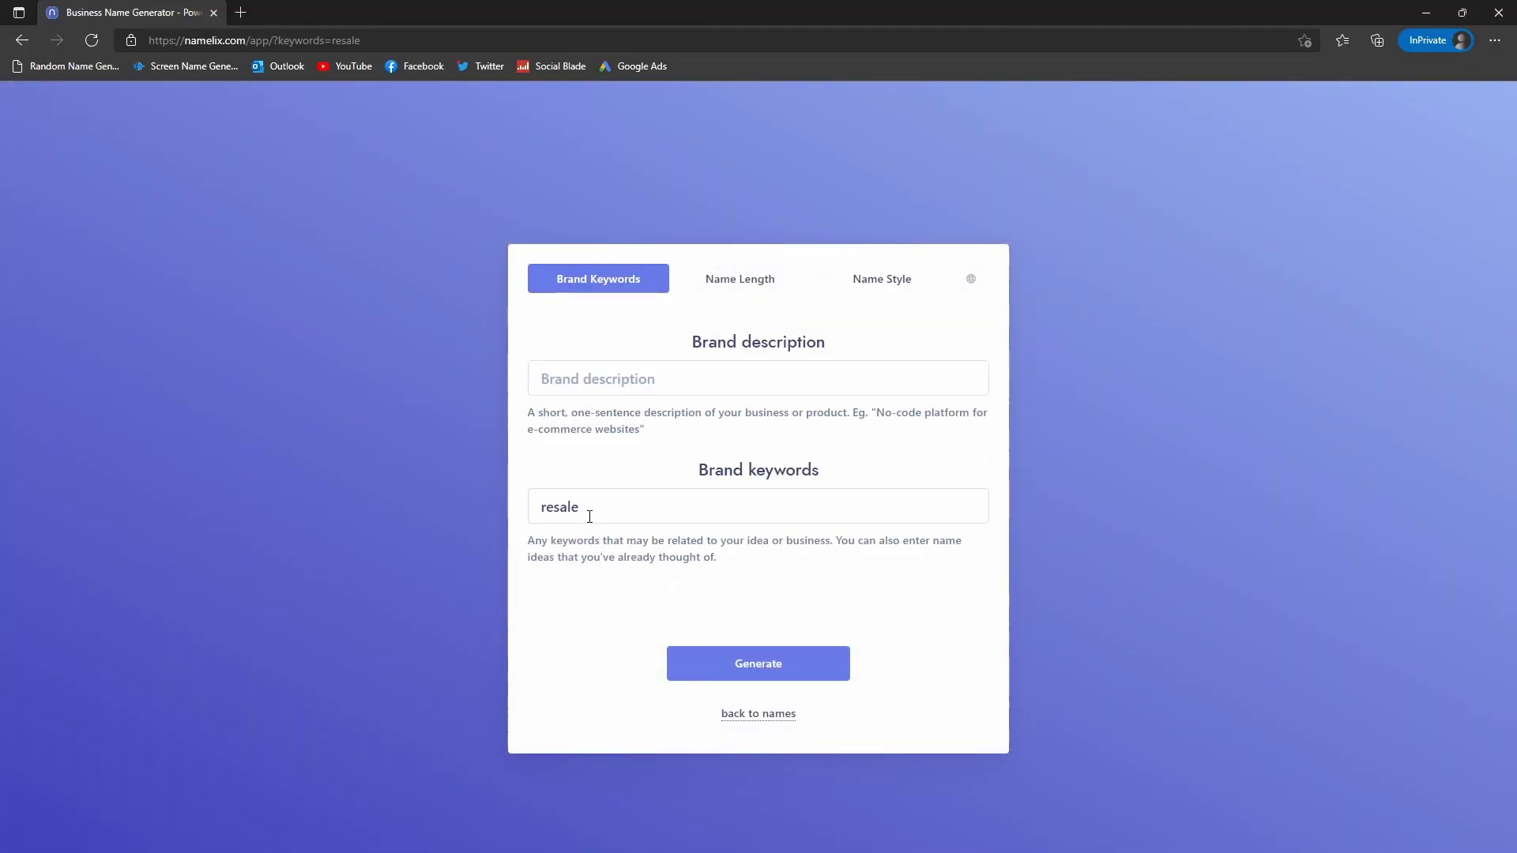
click(778, 668)
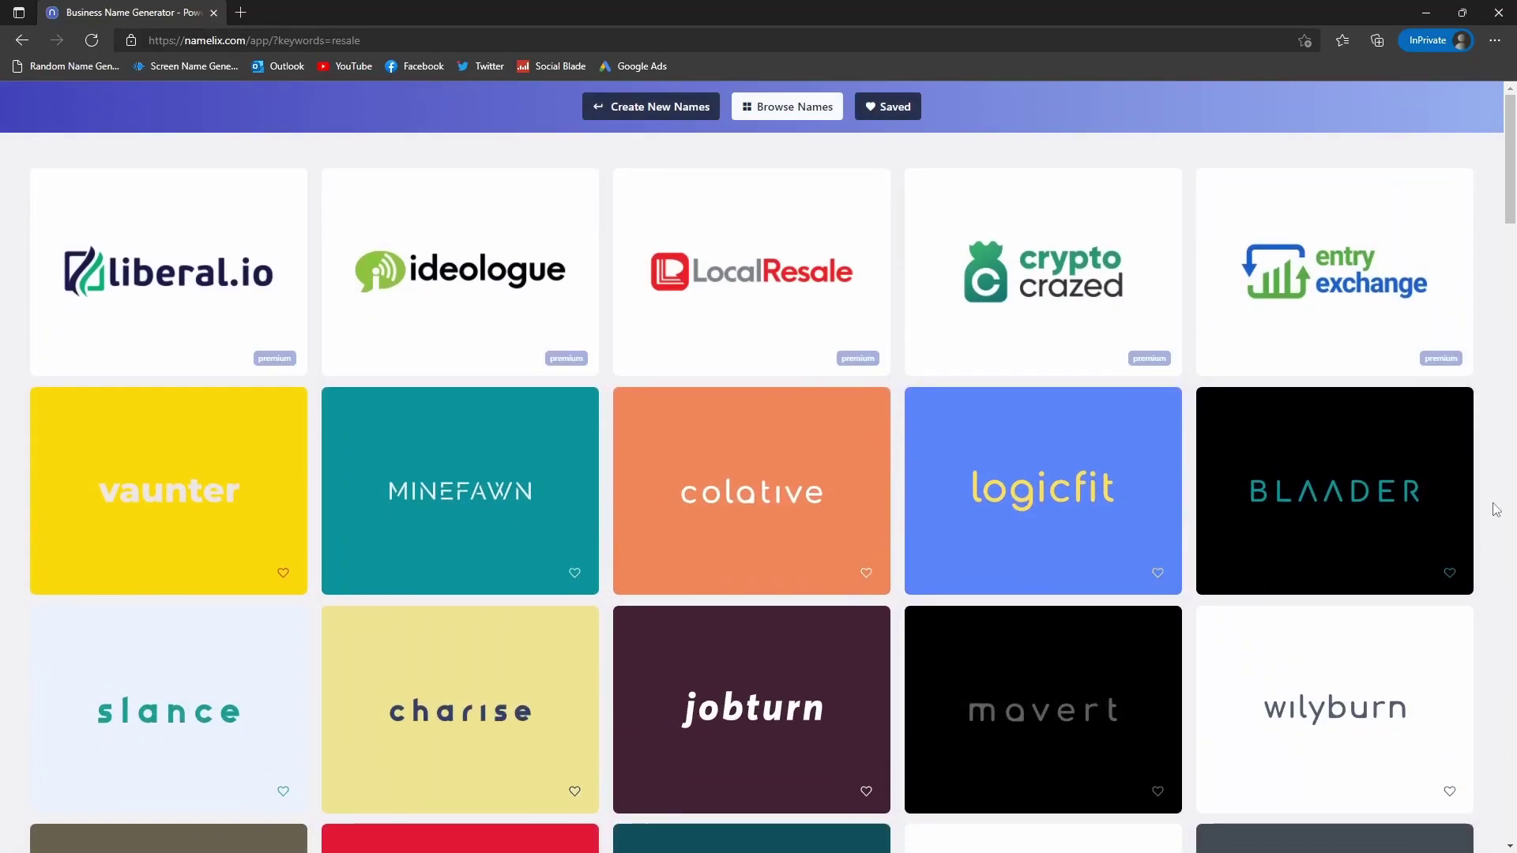
scroll(1495, 510, down, 4)
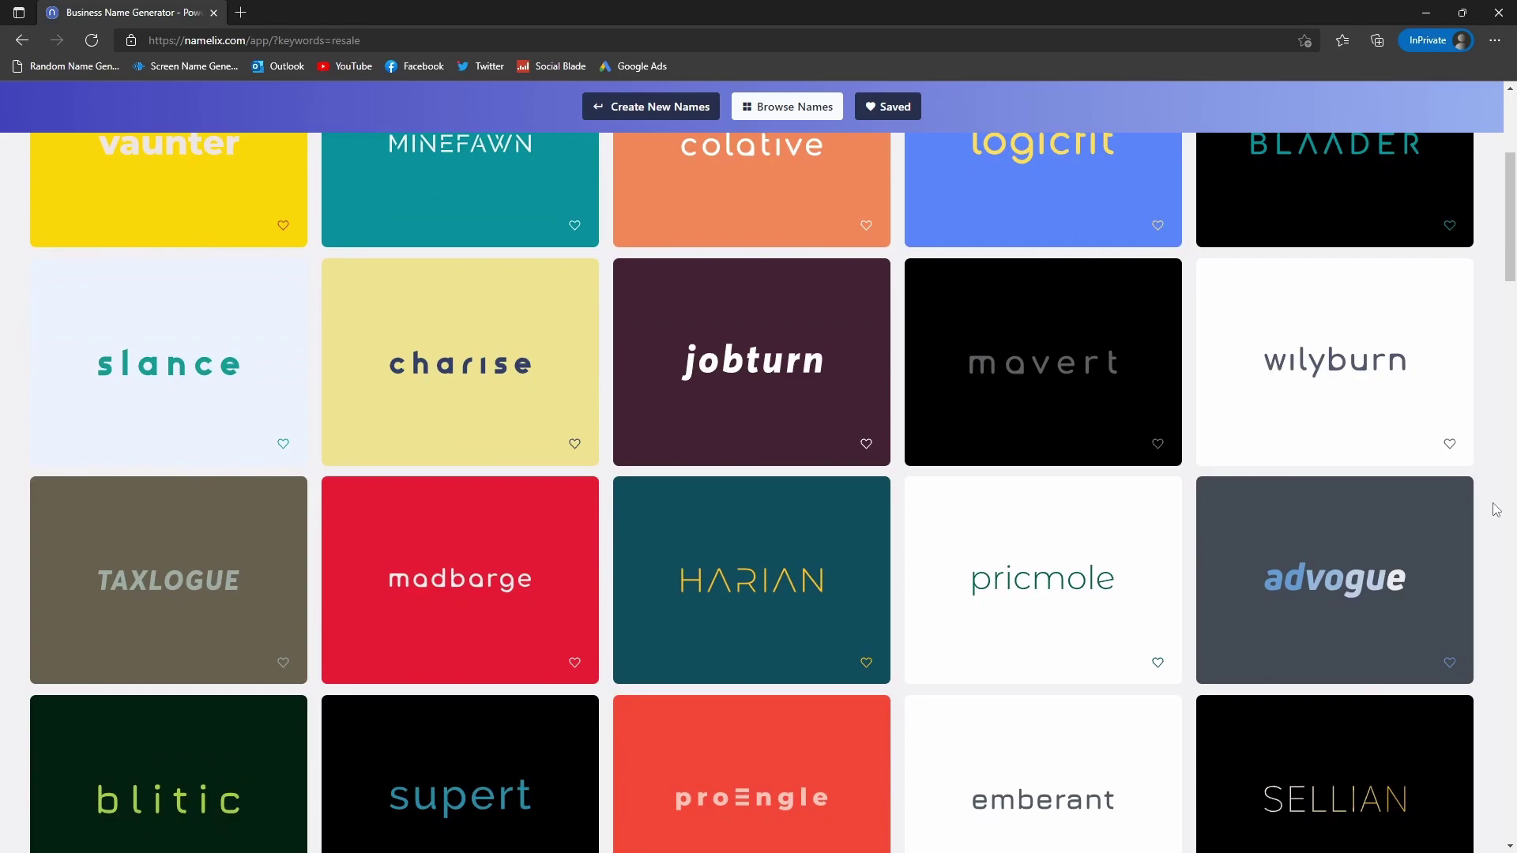
scroll(1496, 510, down, 8)
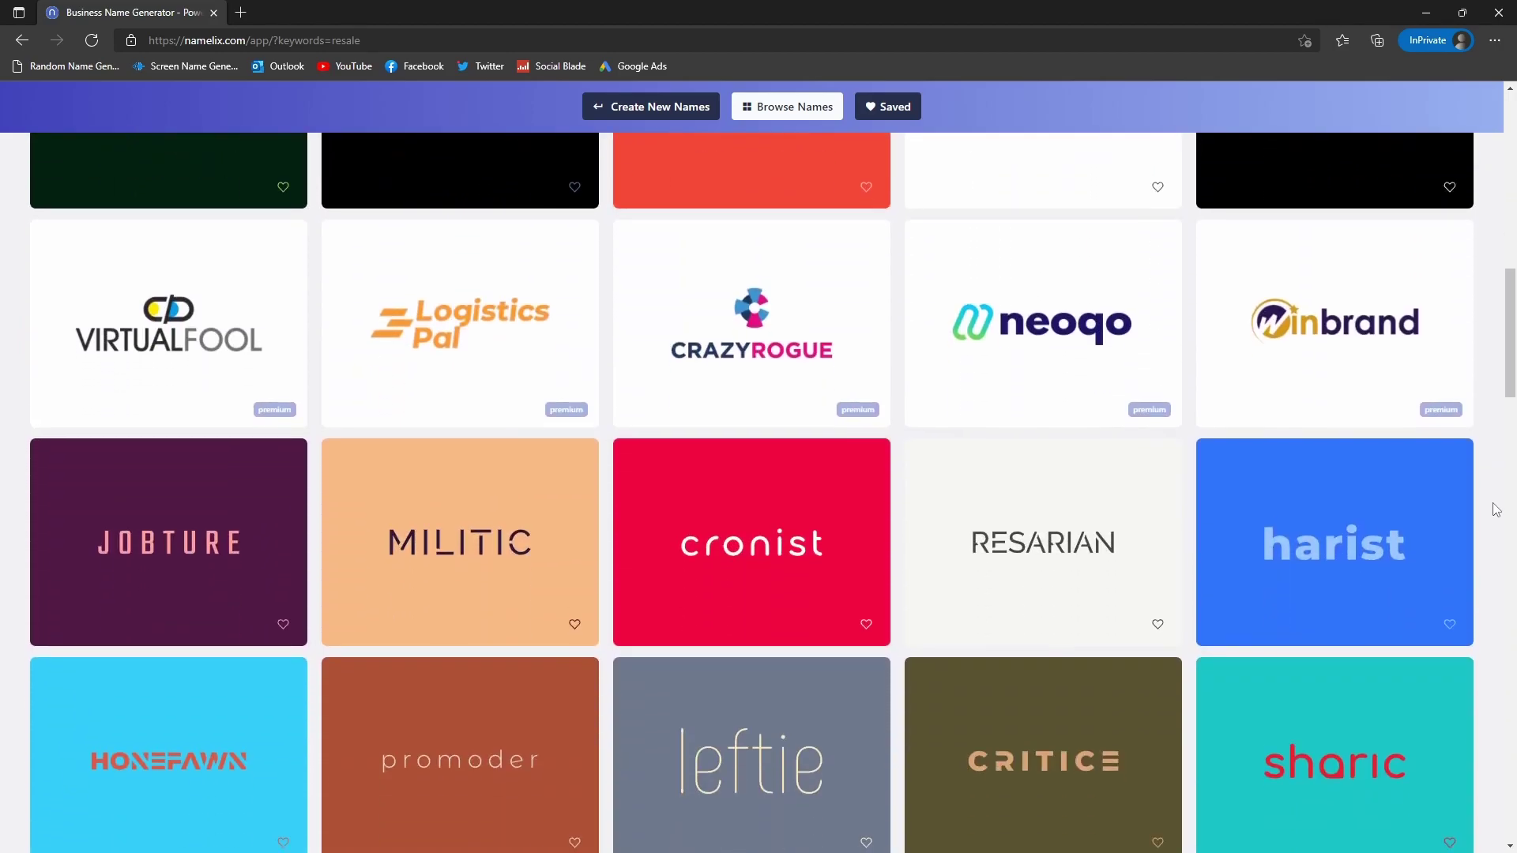
scroll(1496, 509, down, 4)
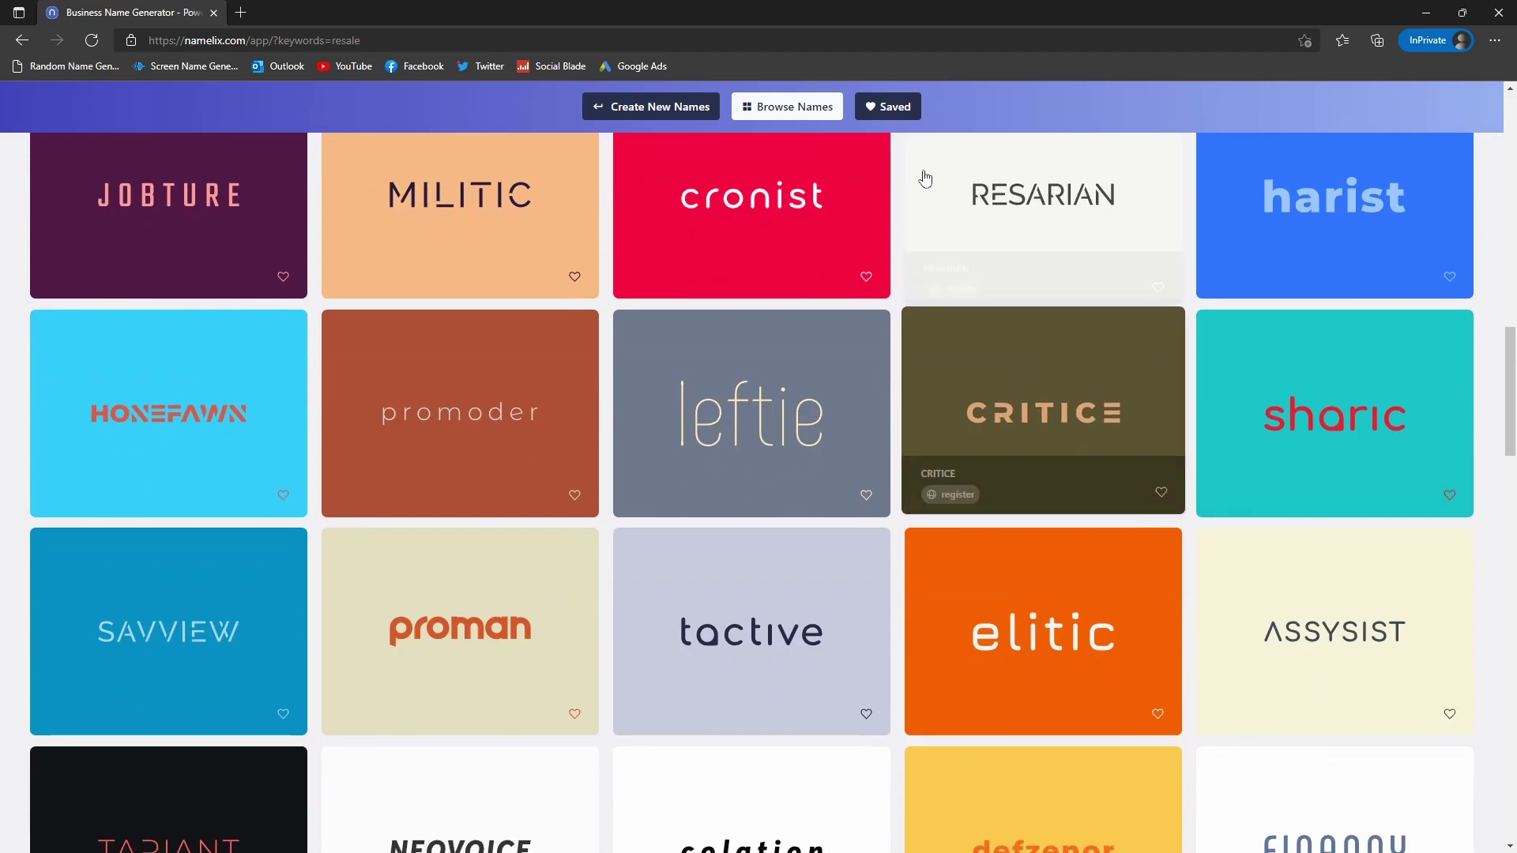
Regenerate the name ideas once more, leaving the brand keyword as "resale"
click(654, 104)
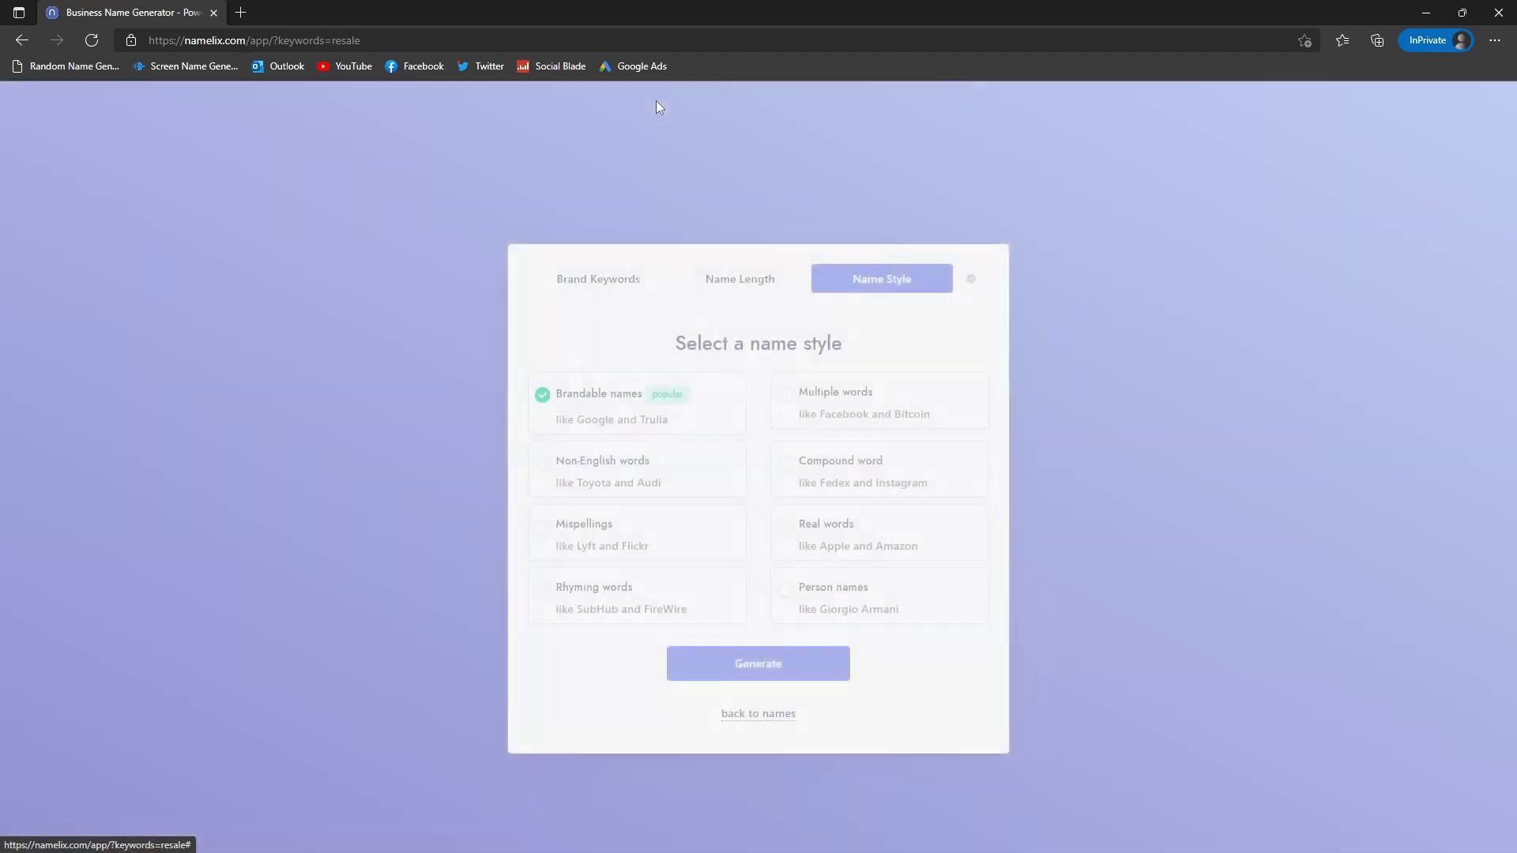
triple_click(566, 298)
click(582, 281)
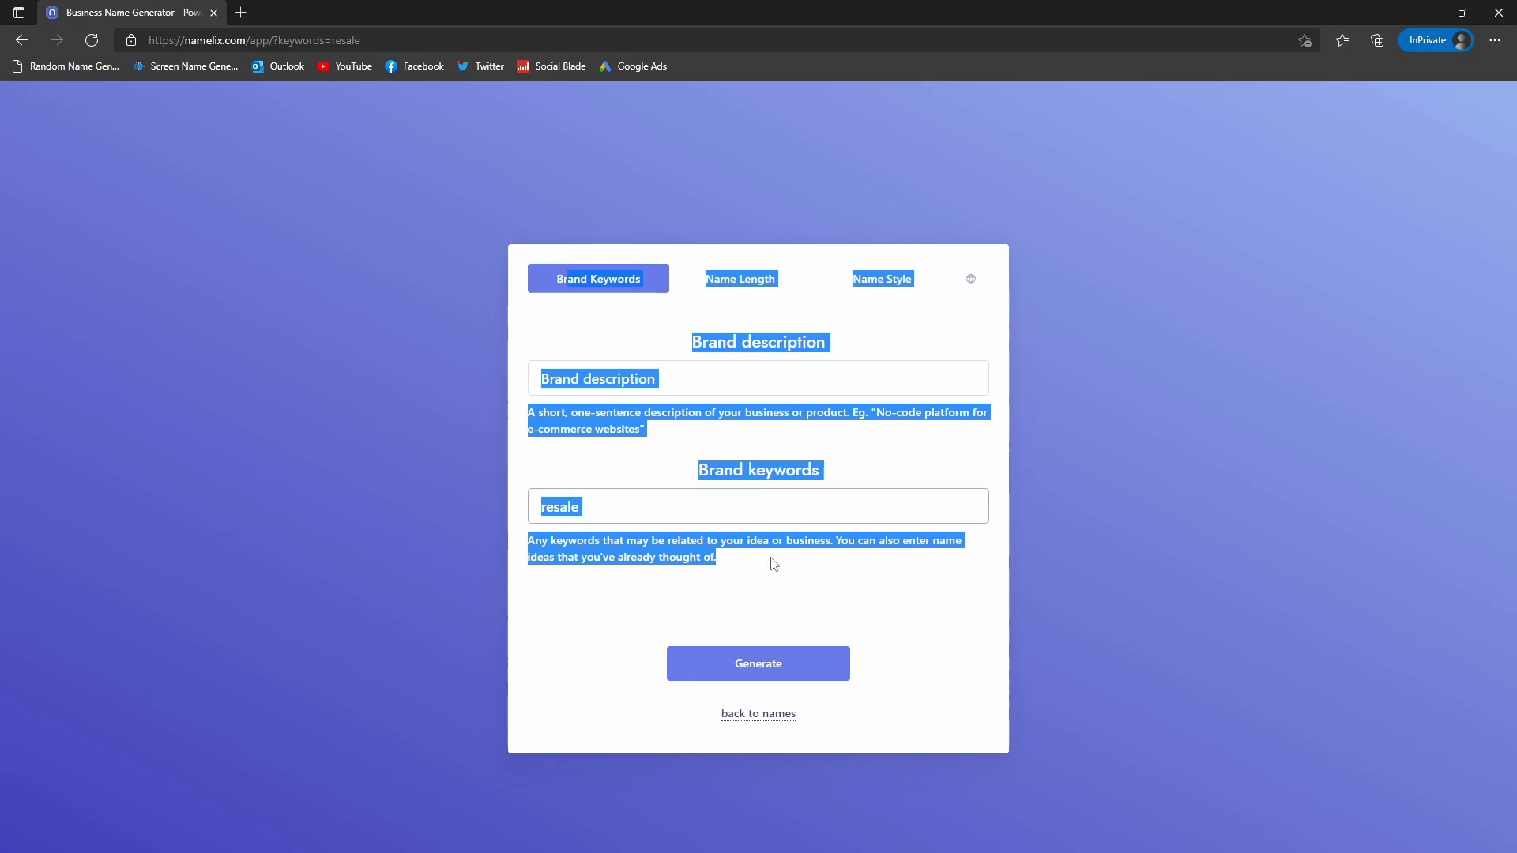
click(764, 673)
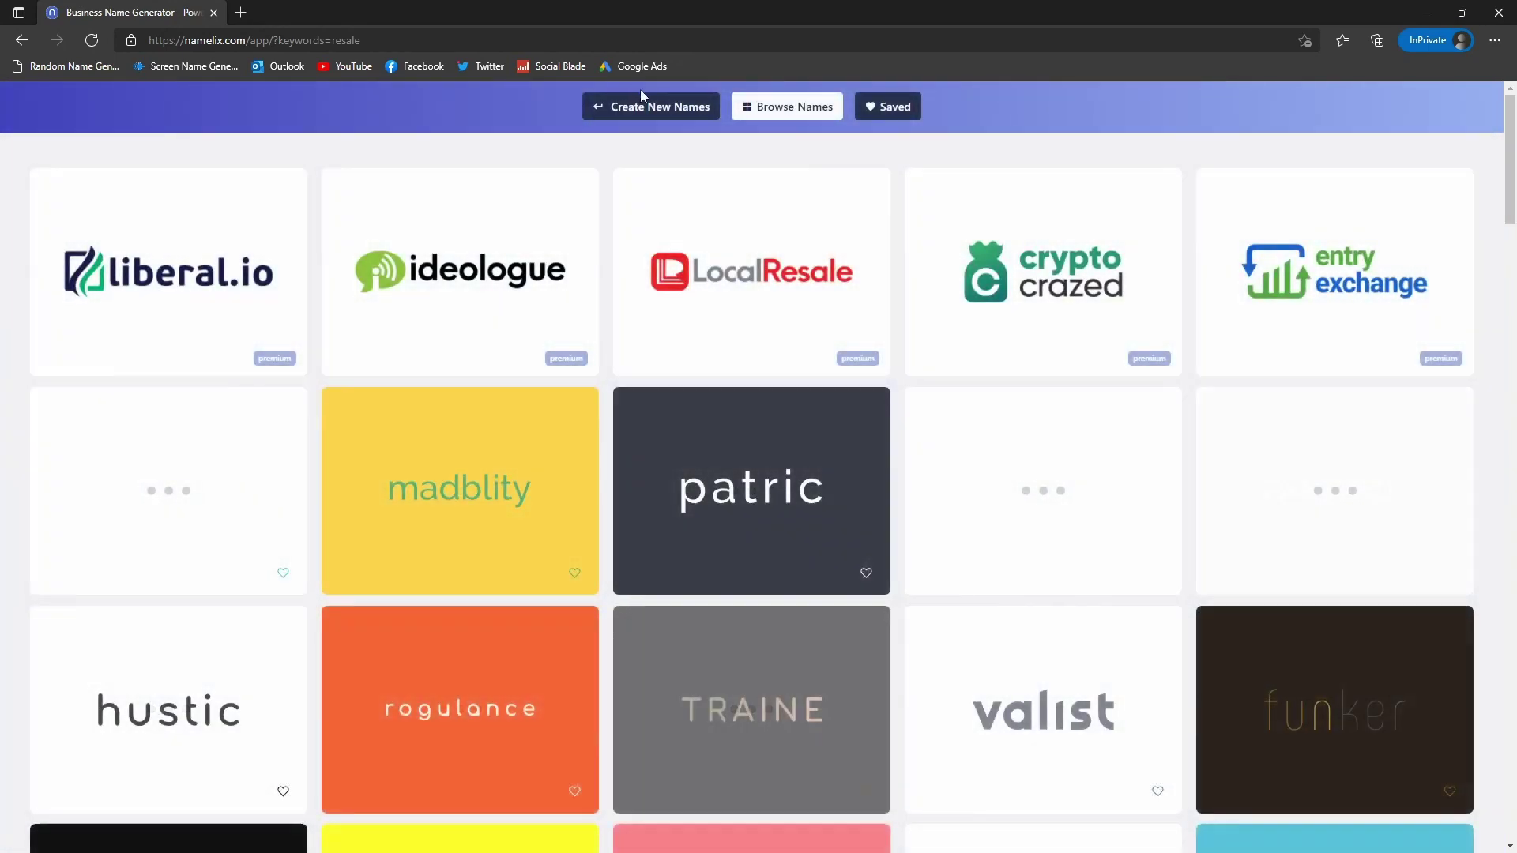
Replace the brand keyword with "buy", keep the brandable names style, and generate new business names
click(643, 105)
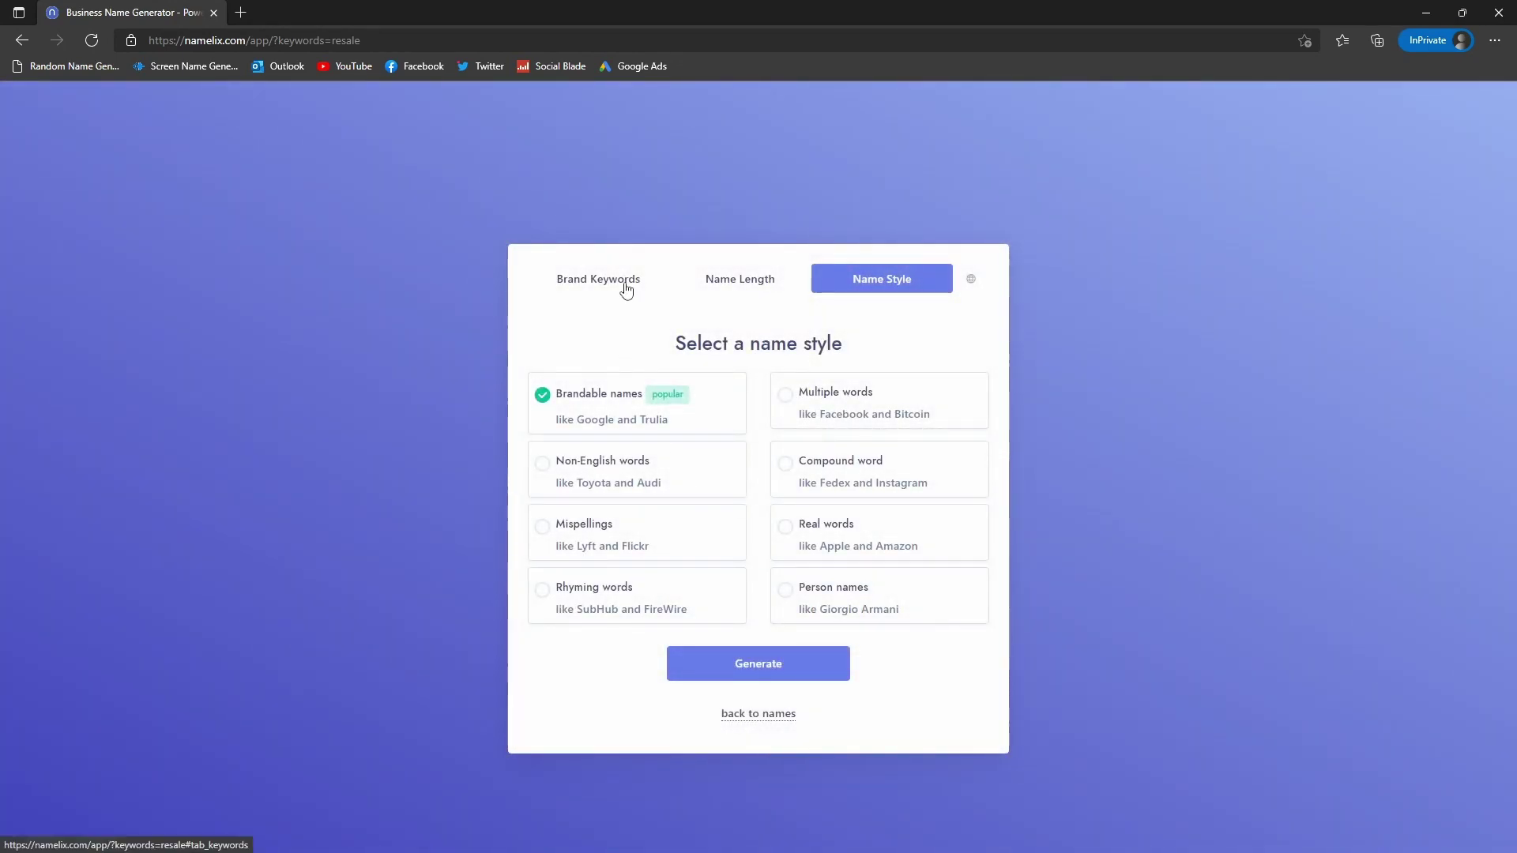
click(623, 287)
double_click(606, 512)
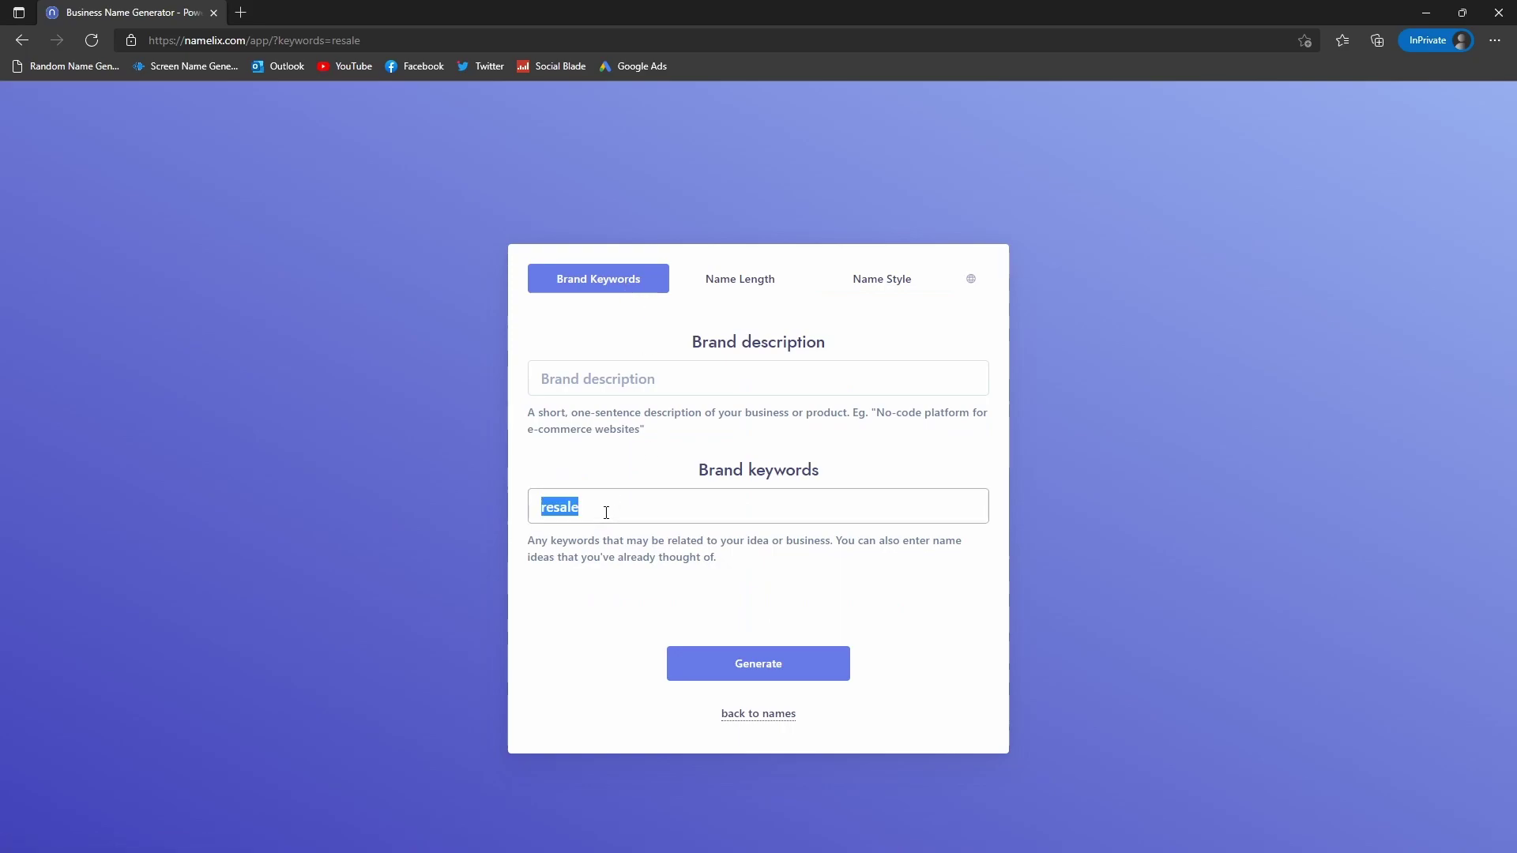
key(BackSpace)
text(buy)
click(746, 284)
click(921, 283)
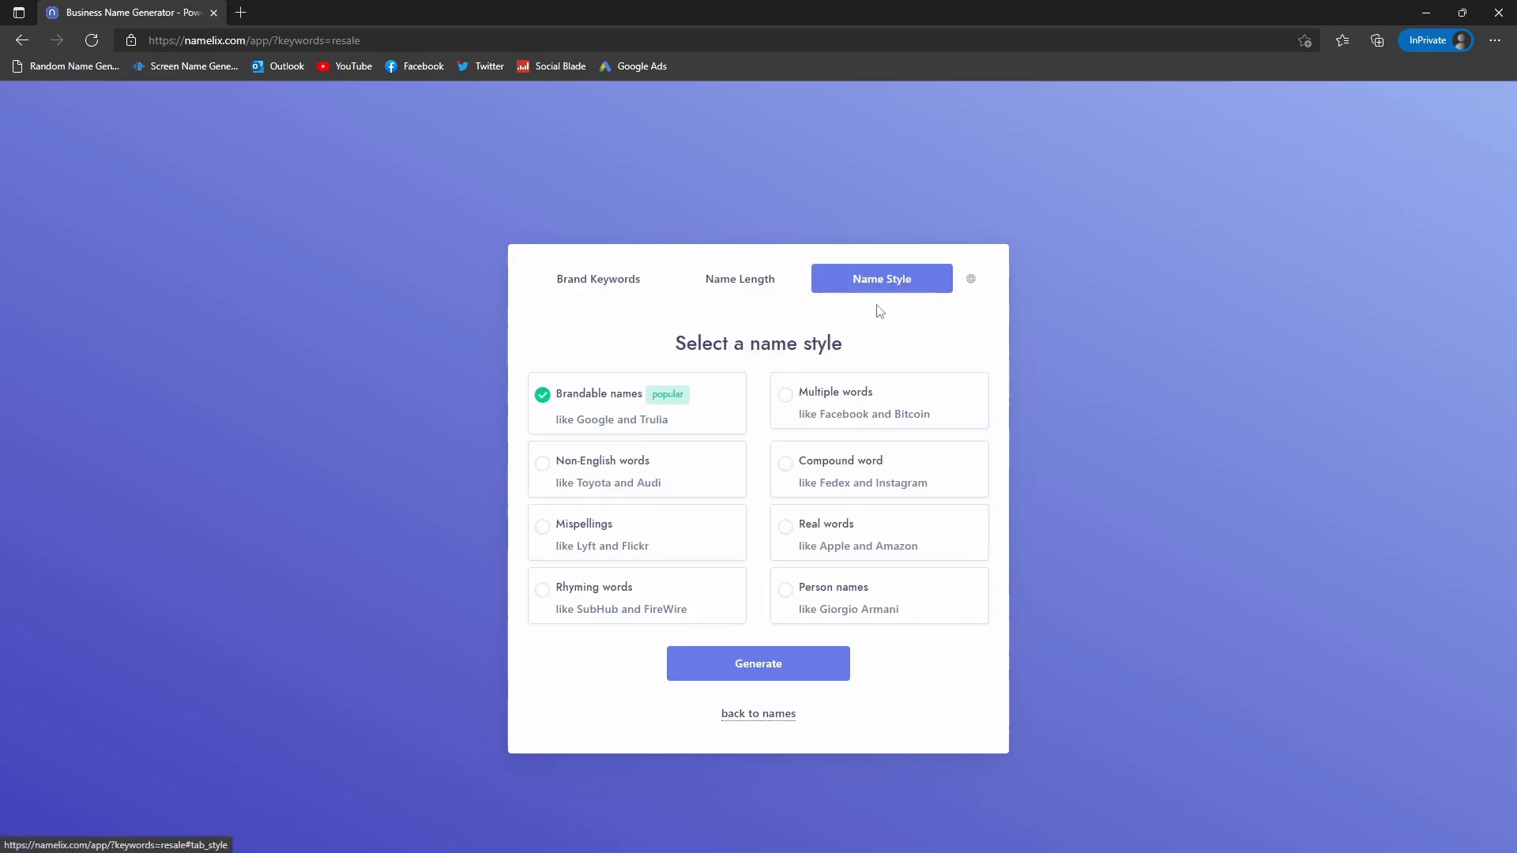
click(768, 667)
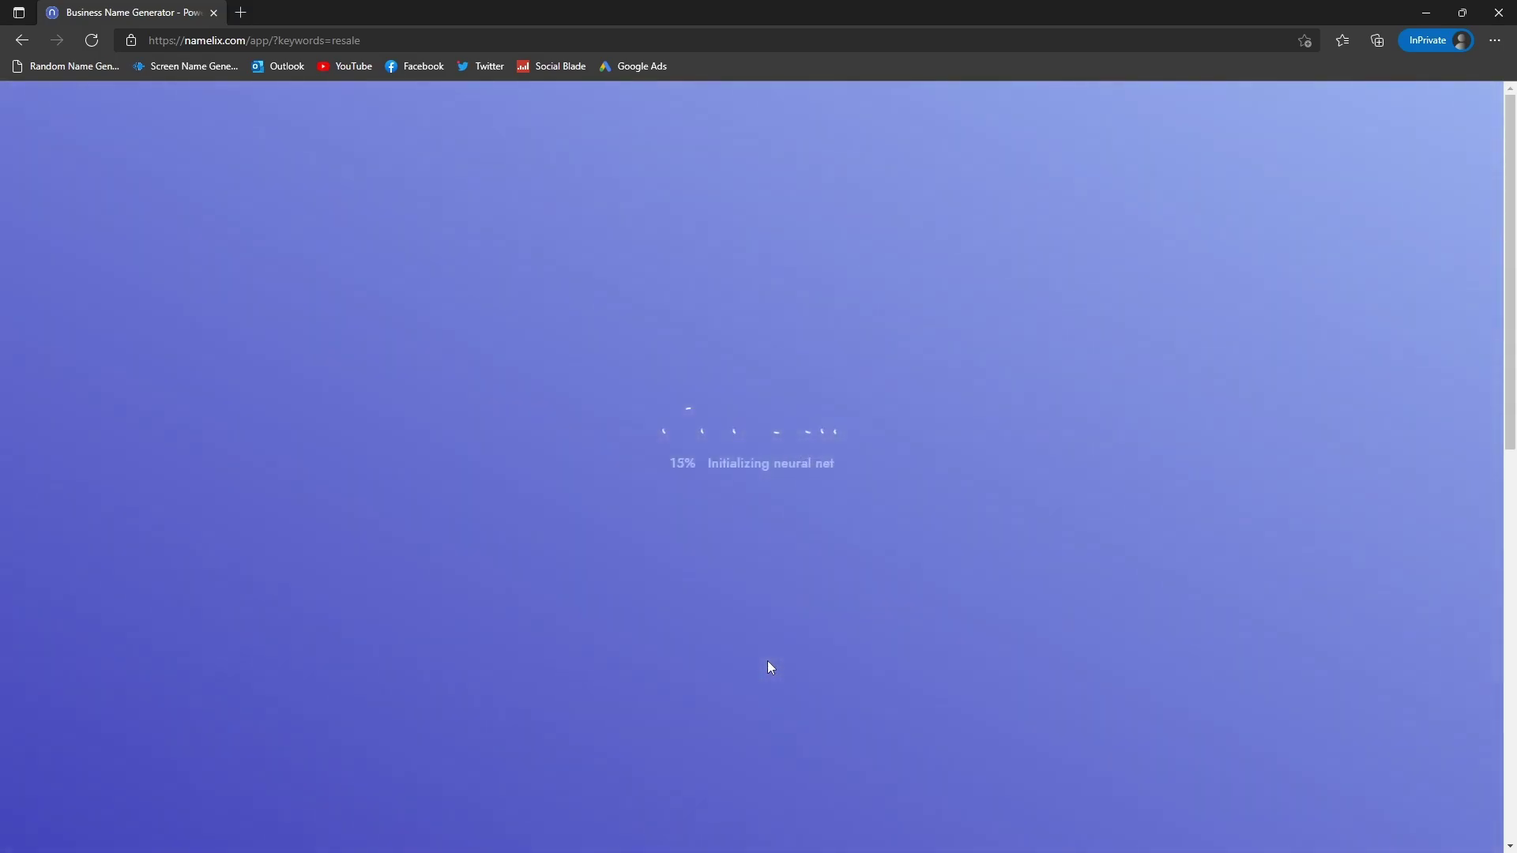